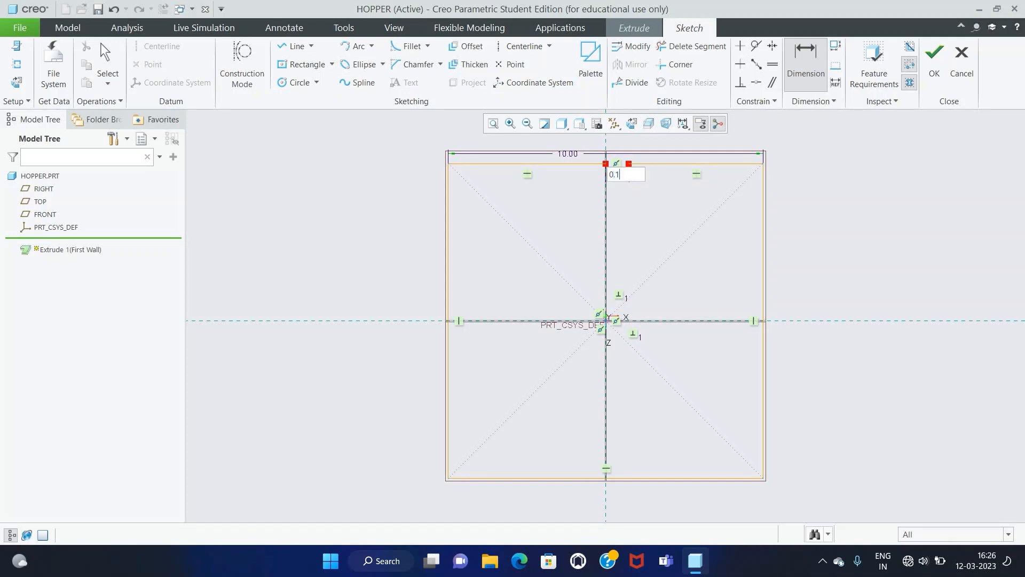
Step: Set the small gap at the middle of the square's upper side to 0.15 and finish the sketch
key(Return)
scroll(613, 184, up, 3)
scroll(641, 206, down, 5)
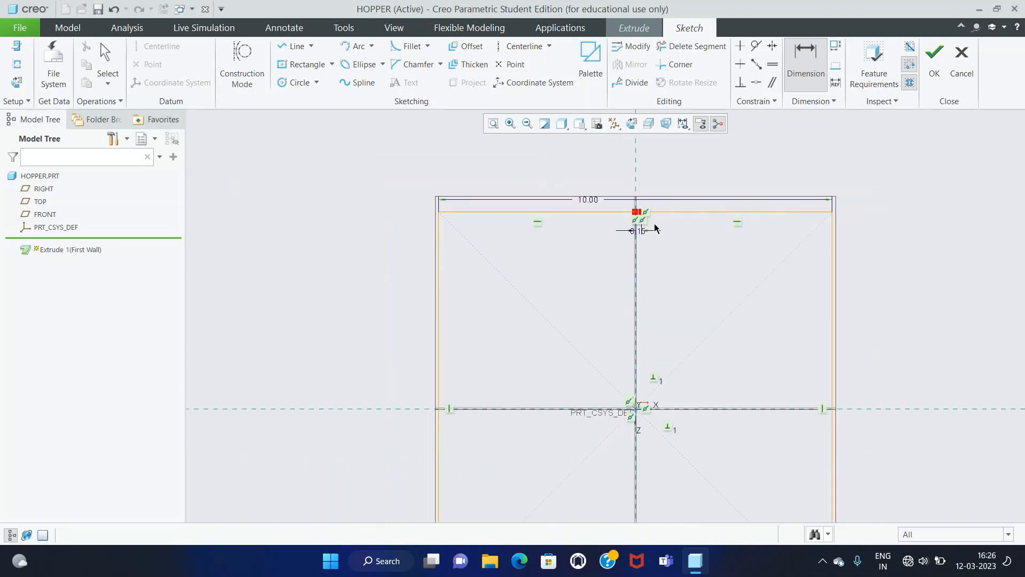
click(934, 67)
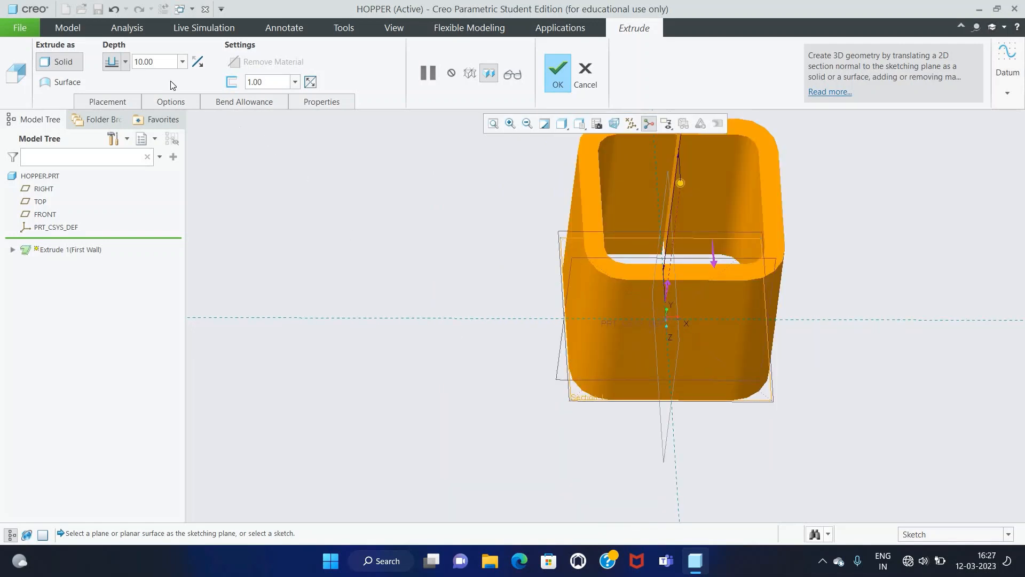
Step: Extrude the first wall to a depth of 2.5 with a thickness of 0.1, flipped to the downward side
text(2.5)
key(Return)
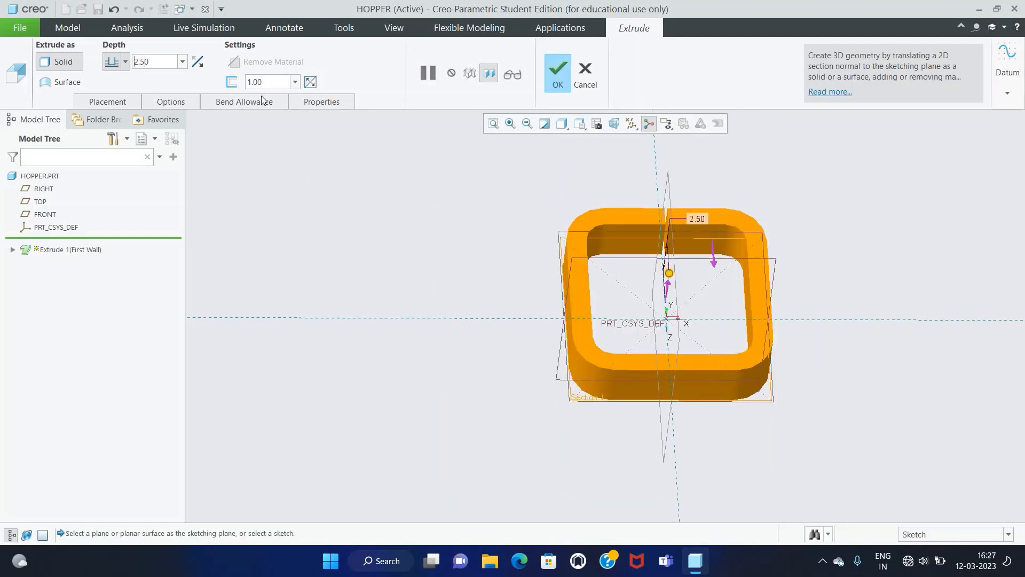
double_click(262, 81)
text(0.1)
key(Return)
key(ctrl+d)
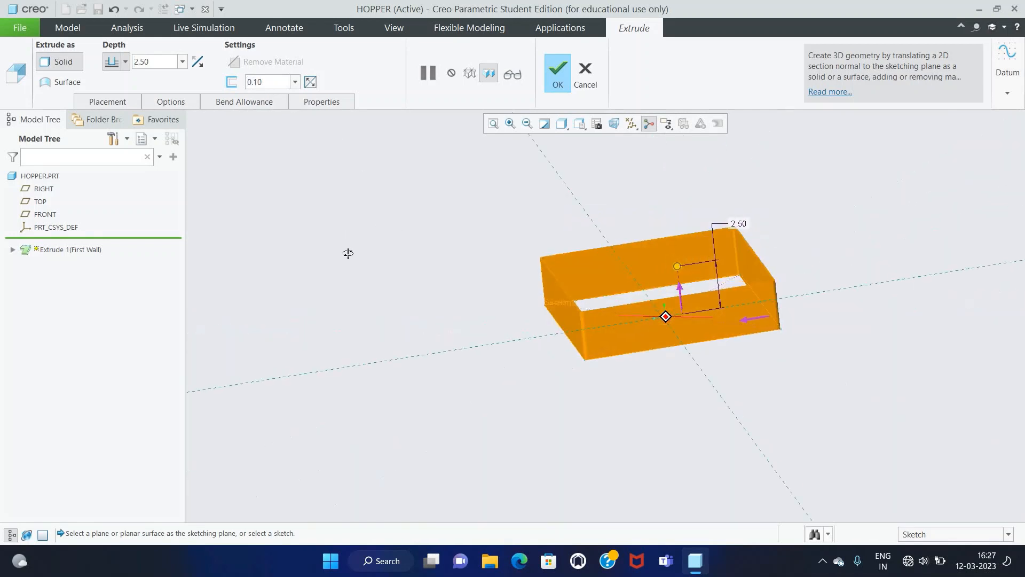
click(681, 290)
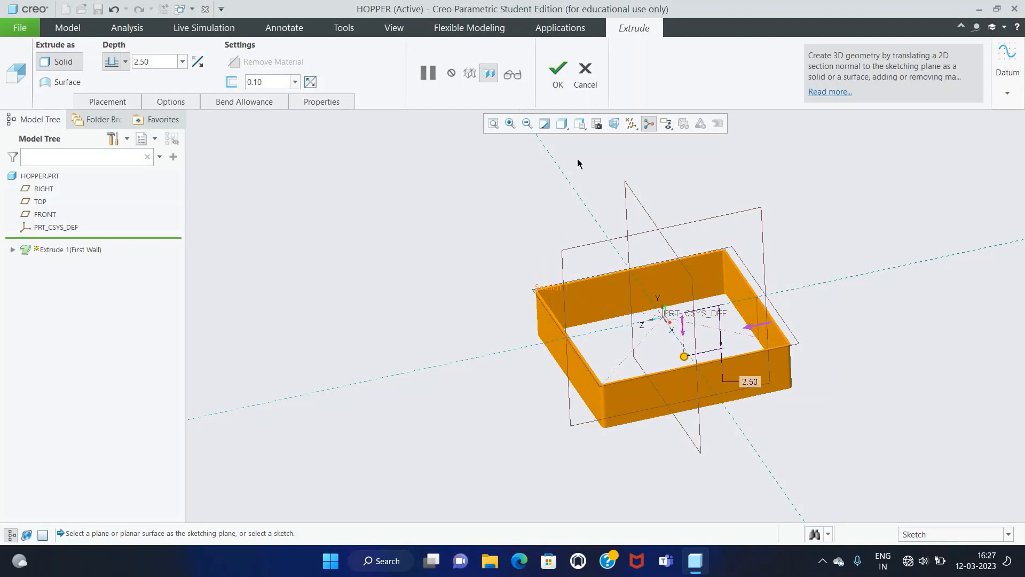
click(557, 70)
Step: Start a Flange on the full chain of the box's lower edges and swing its walls inward to 338°
scroll(767, 251, down, 3)
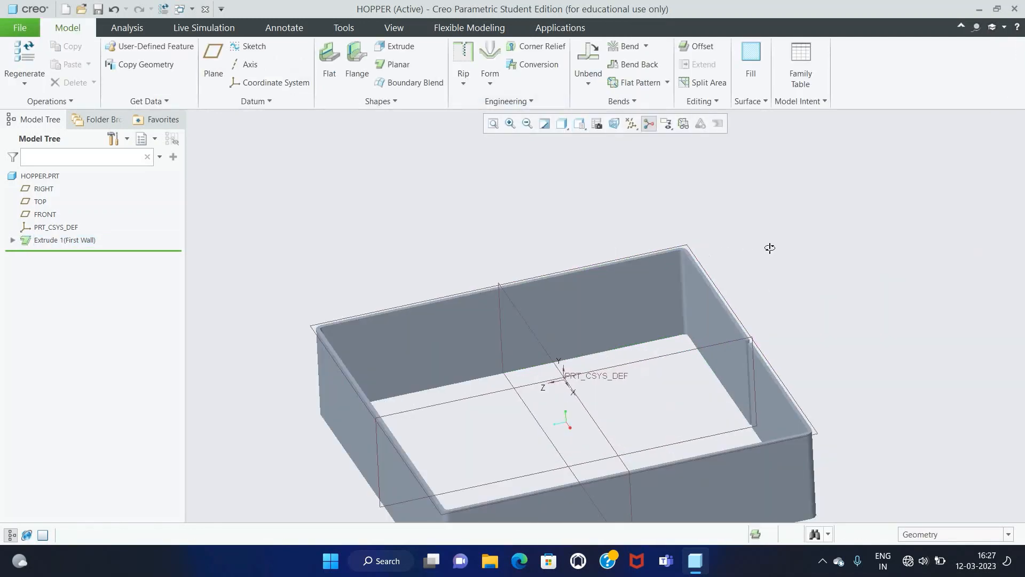
middle_drag(770, 248, 778, 250)
scroll(769, 251, up, 2)
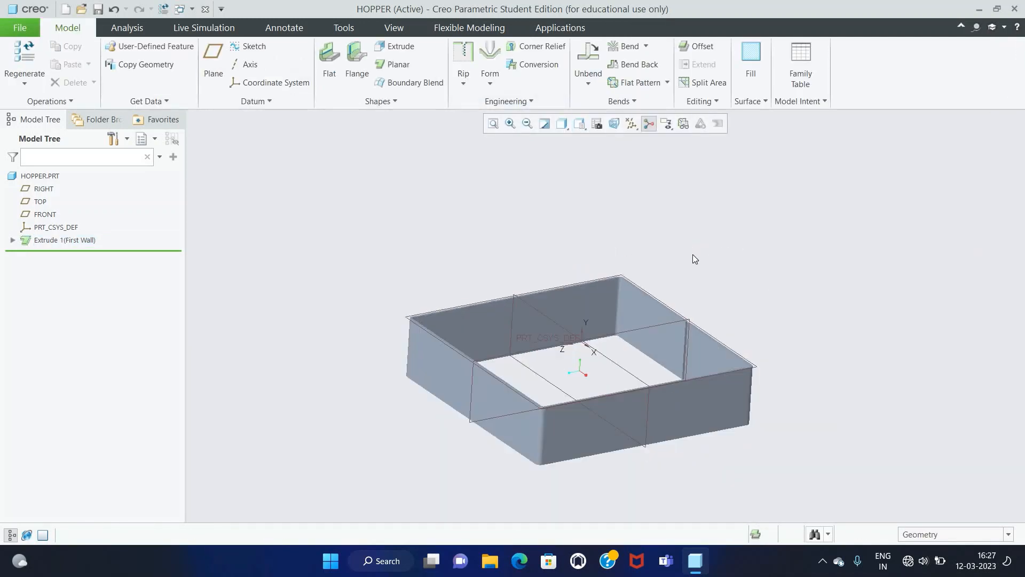
click(356, 64)
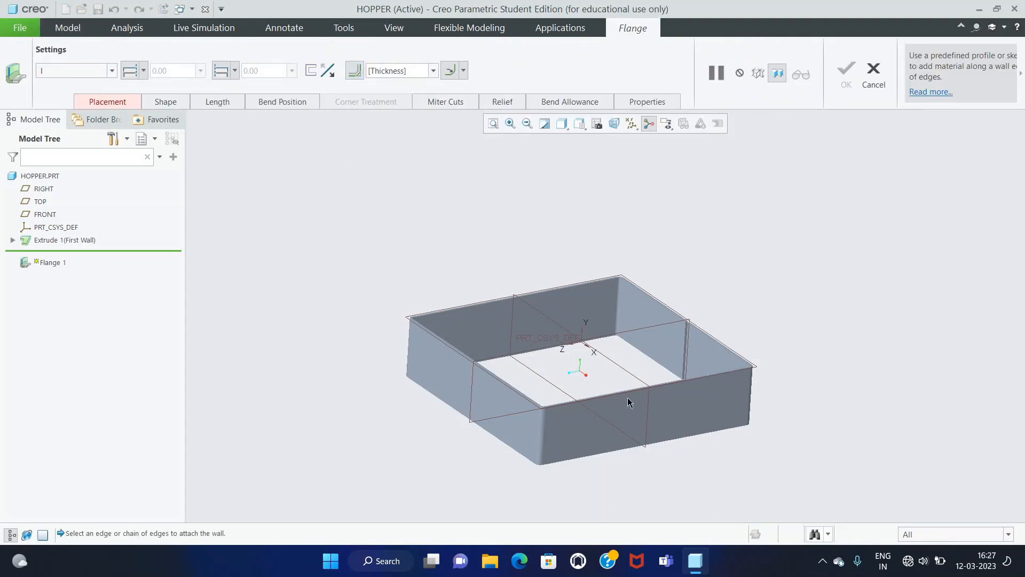
mouse_move(460, 441)
middle_down()
mouse_move(482, 458)
mouse_move(463, 446)
middle_up()
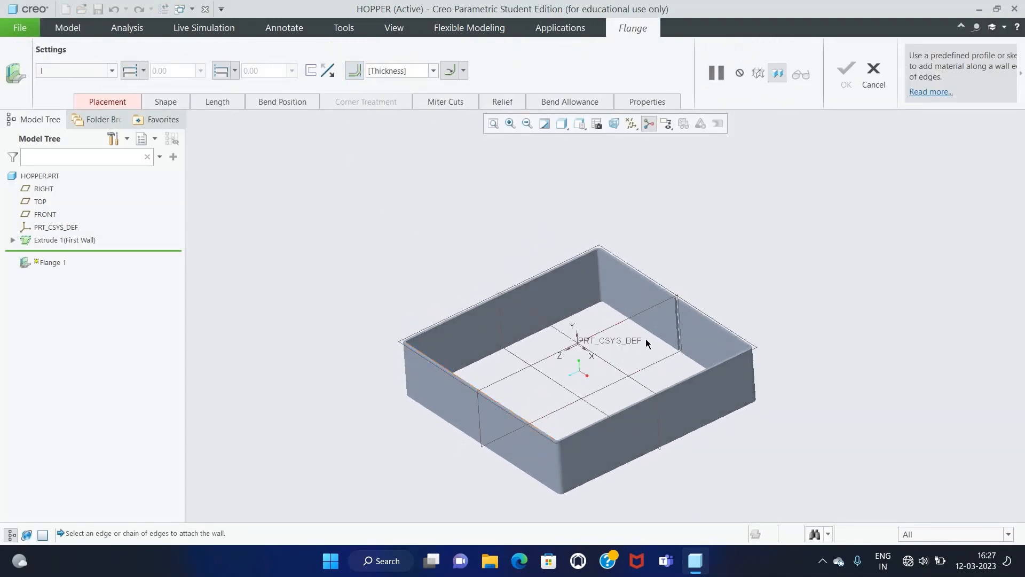
click(646, 329)
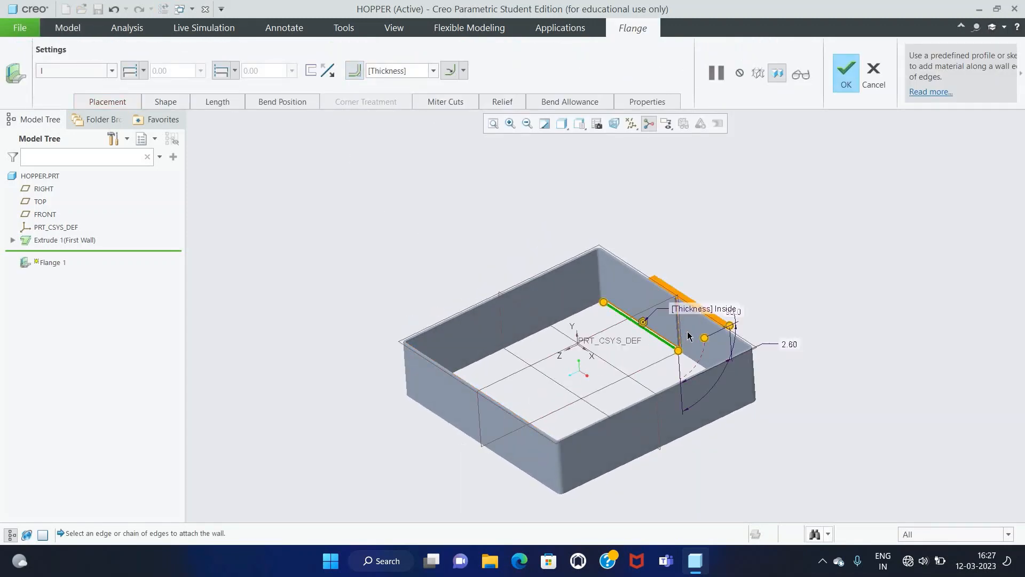
drag(729, 326, 618, 362)
shift+click(558, 324)
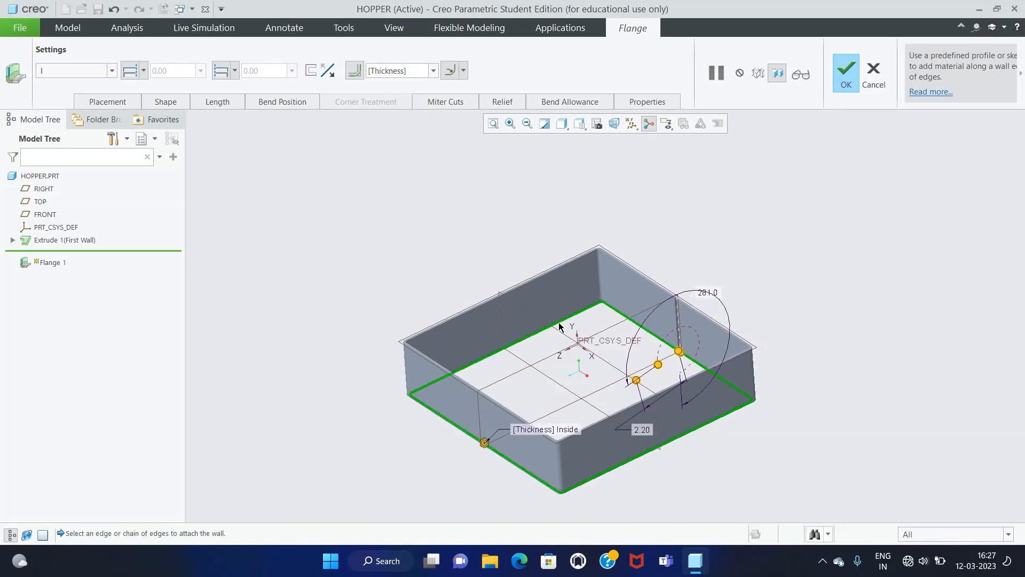
middle_drag(679, 282, 677, 334)
drag(670, 335, 722, 294)
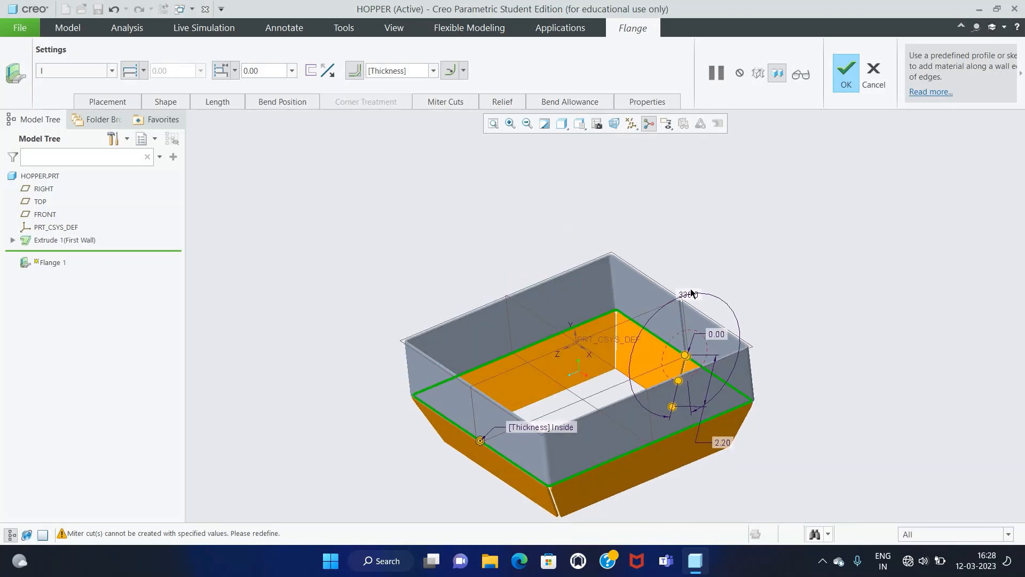
Step: Open the flange's shape sketch and draw a vertical line about 2.13 long from the slanted line's free end
click(184, 102)
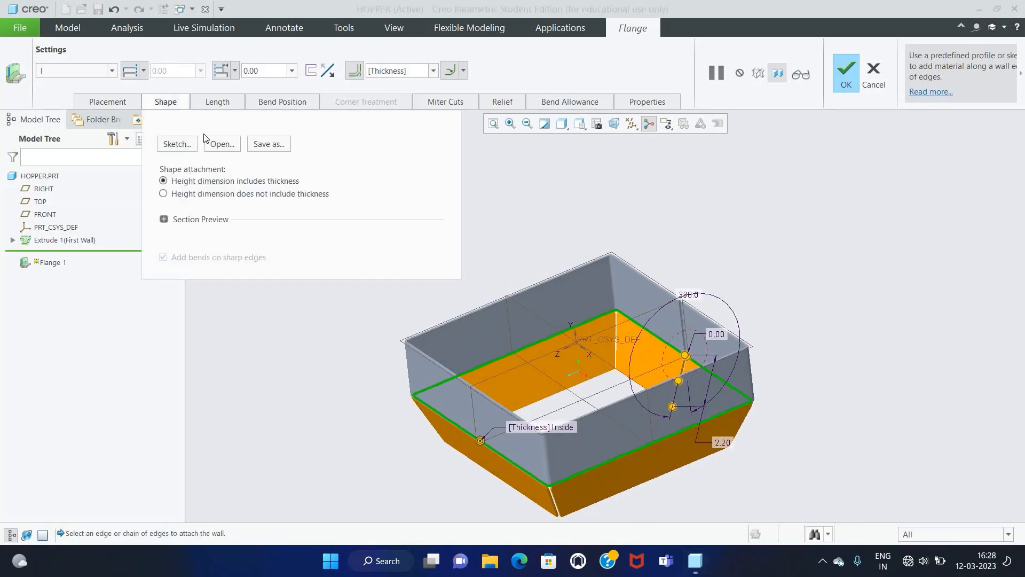
click(182, 144)
click(509, 390)
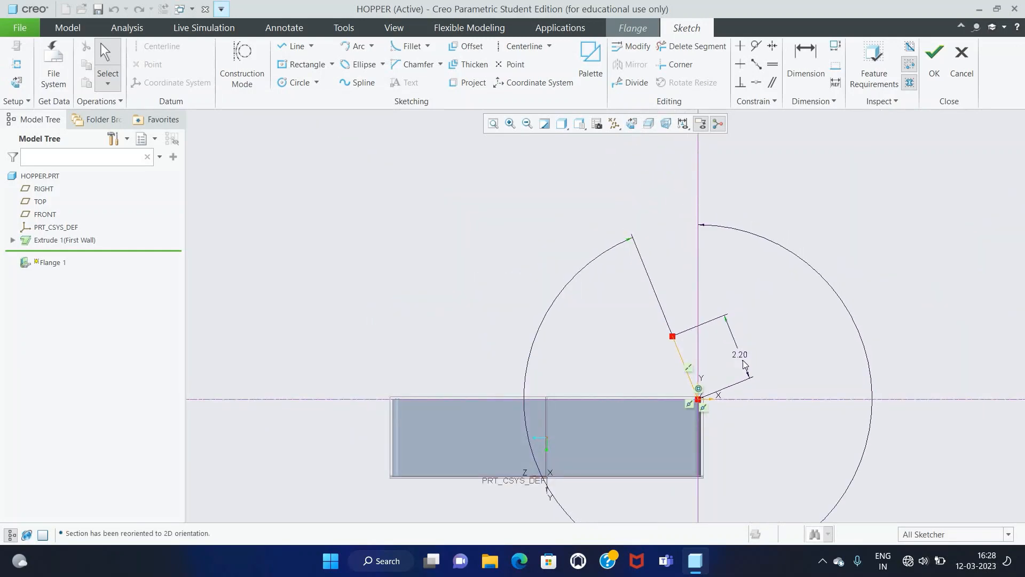
key(l)
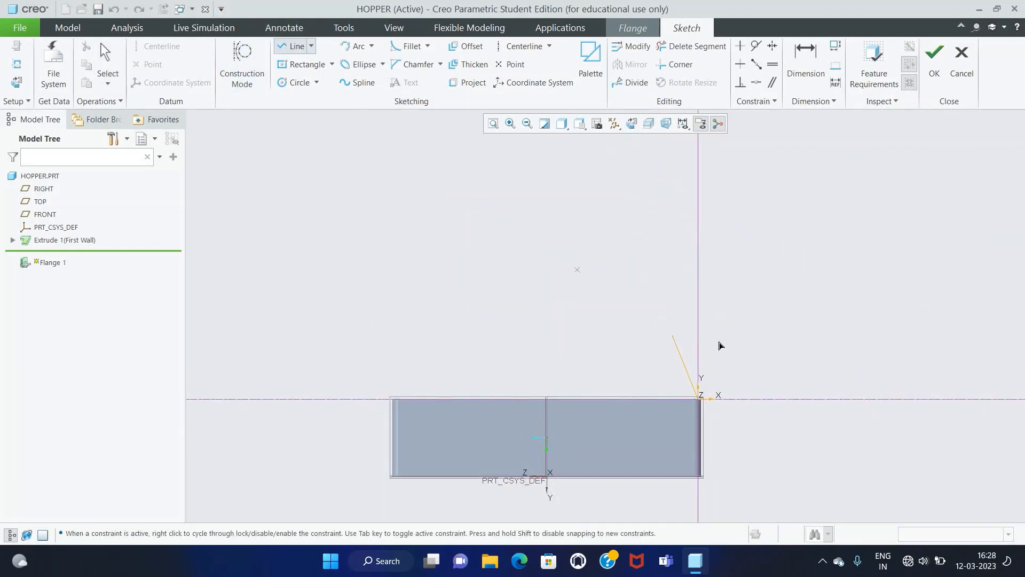
click(672, 336)
click(670, 274)
middle_click(664, 279)
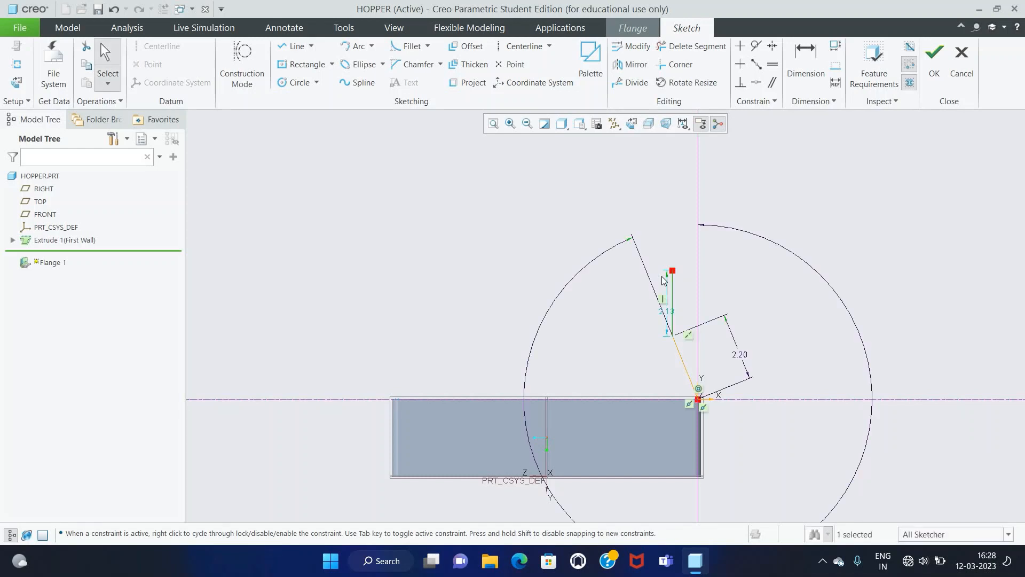
Step: Remove the slanted line's length dimension and dimension the vertical line's free end 6 from the box's opposite edge
scroll(743, 329, up, 2)
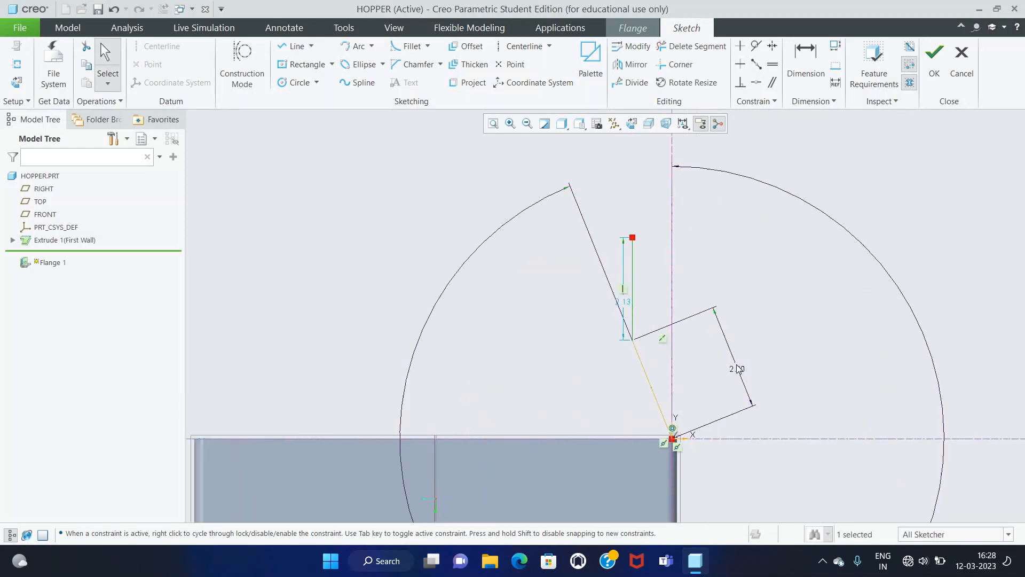
click(737, 372)
scroll(697, 393, down, 2)
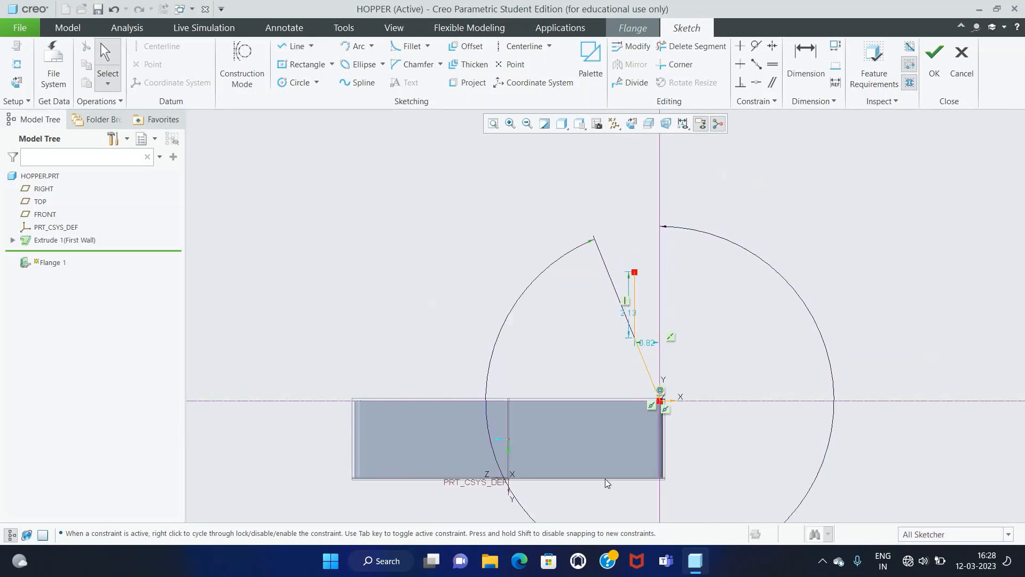
click(803, 61)
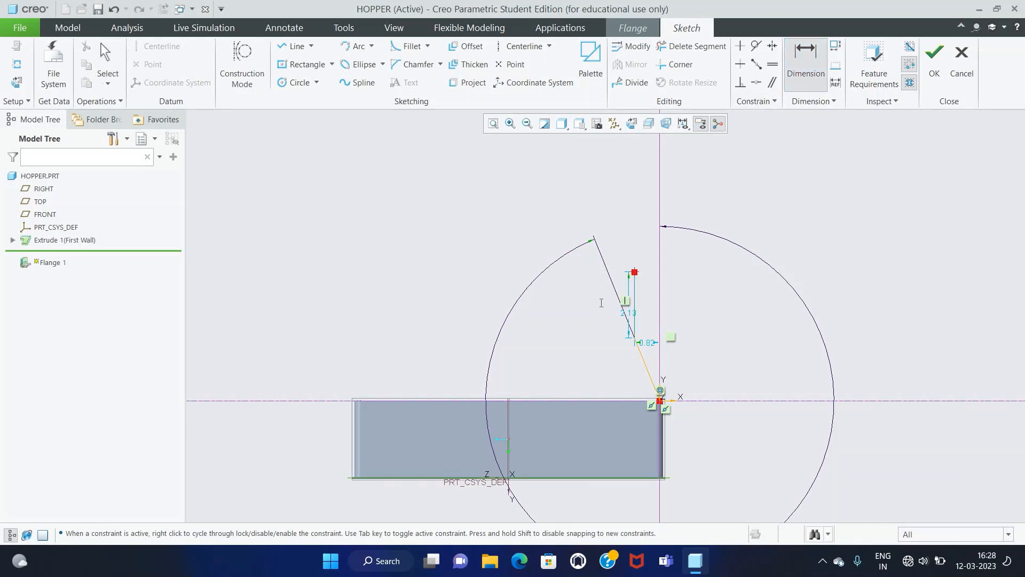
middle_click(601, 302)
text(6)
key(Return)
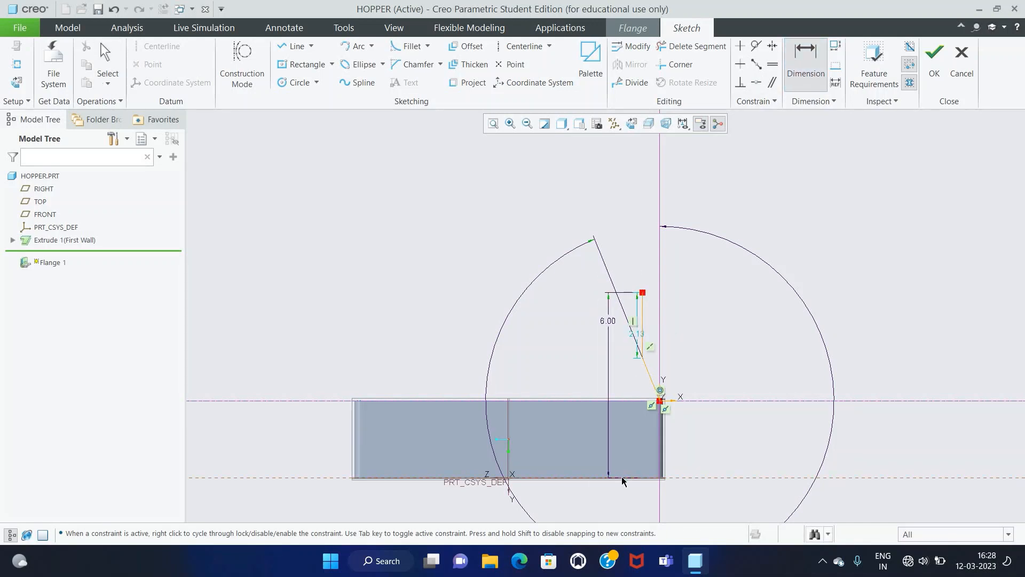
Step: Dimension the corner between the slanted and vertical lines 4 from the box's opposite edge
click(641, 357)
middle_click(632, 377)
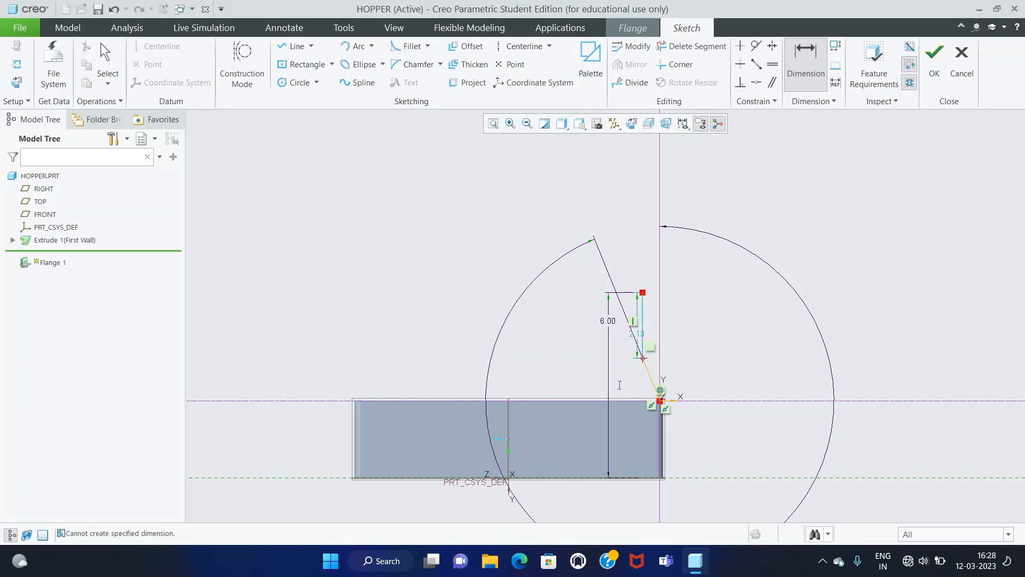
middle_click(619, 385)
text(4)
key(Return)
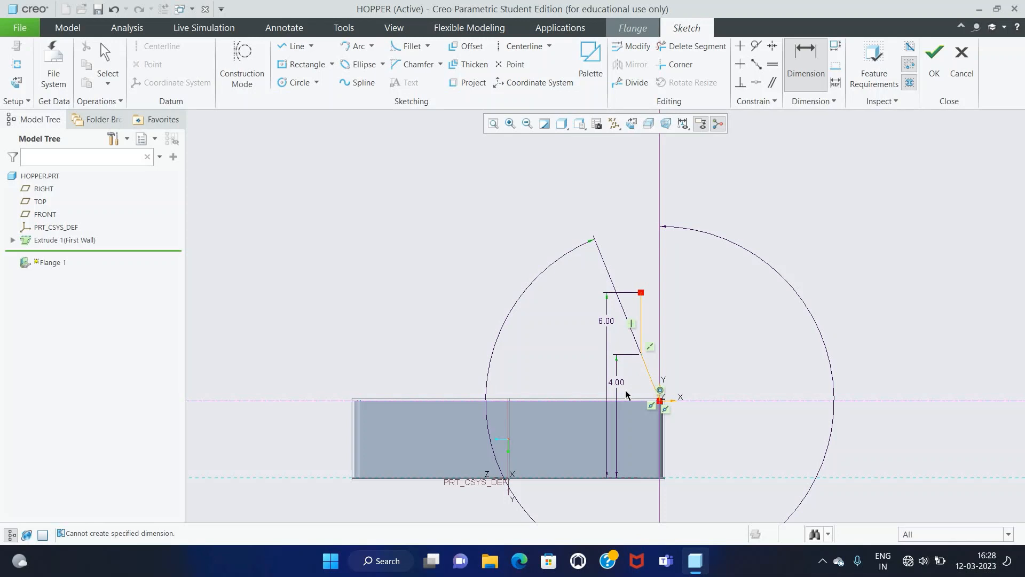
middle_click(535, 145)
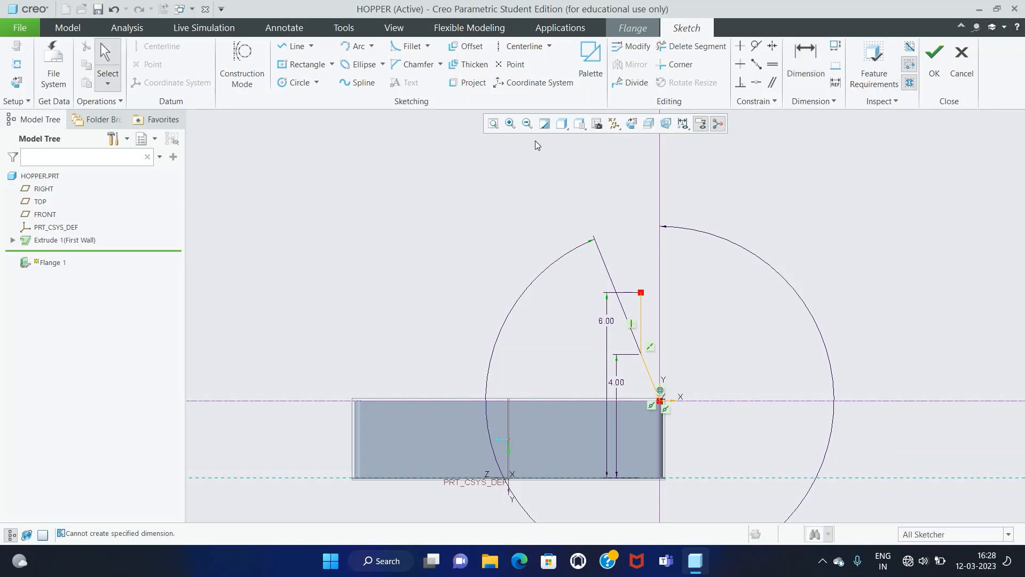
Step: Add a vertical centerline through the part's origin in the flange sketch
click(524, 46)
click(509, 481)
click(511, 281)
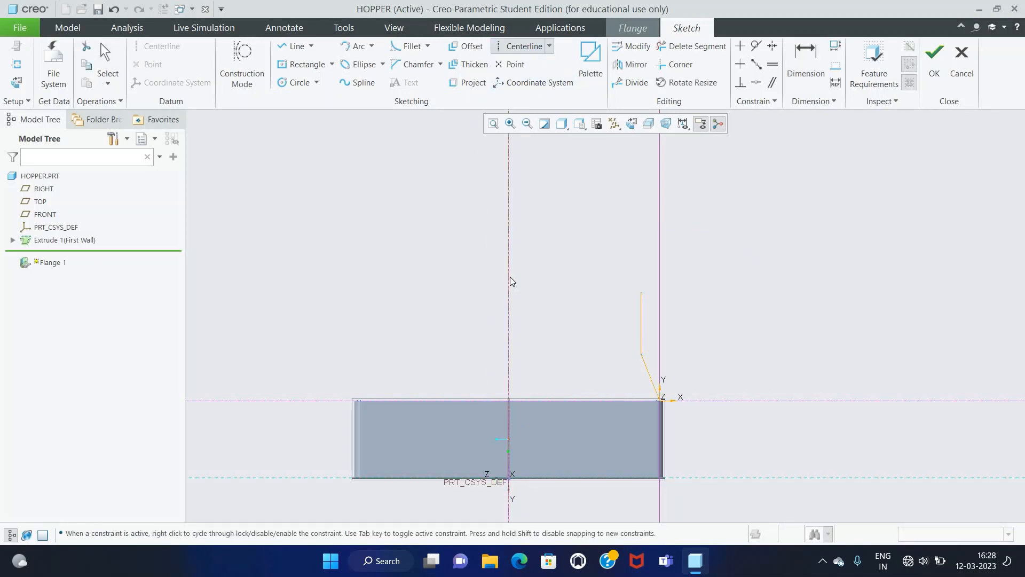
middle_click(510, 286)
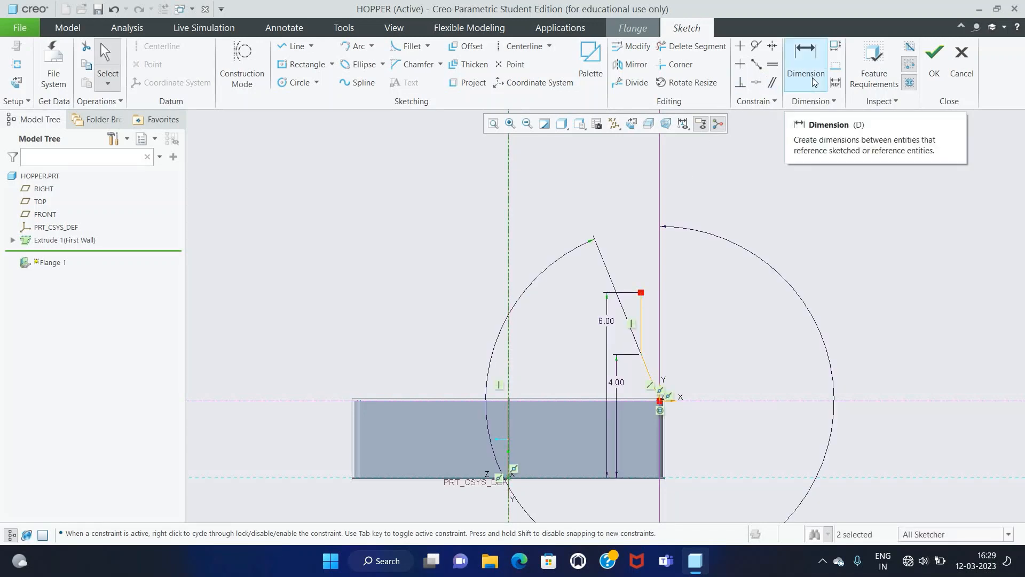
Step: Try to dimension the vertical line's distance from the centerline
click(806, 60)
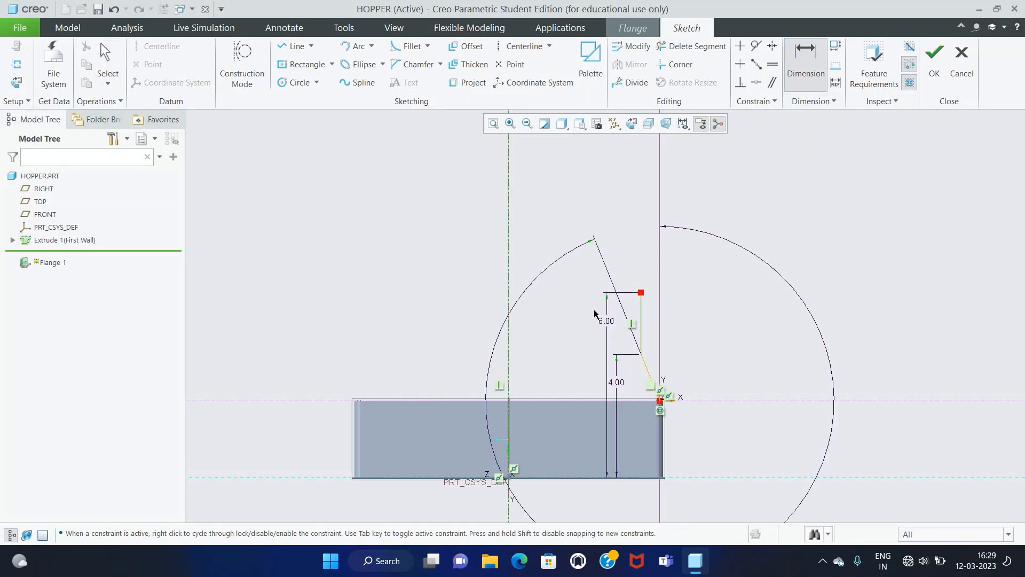
middle_click(540, 310)
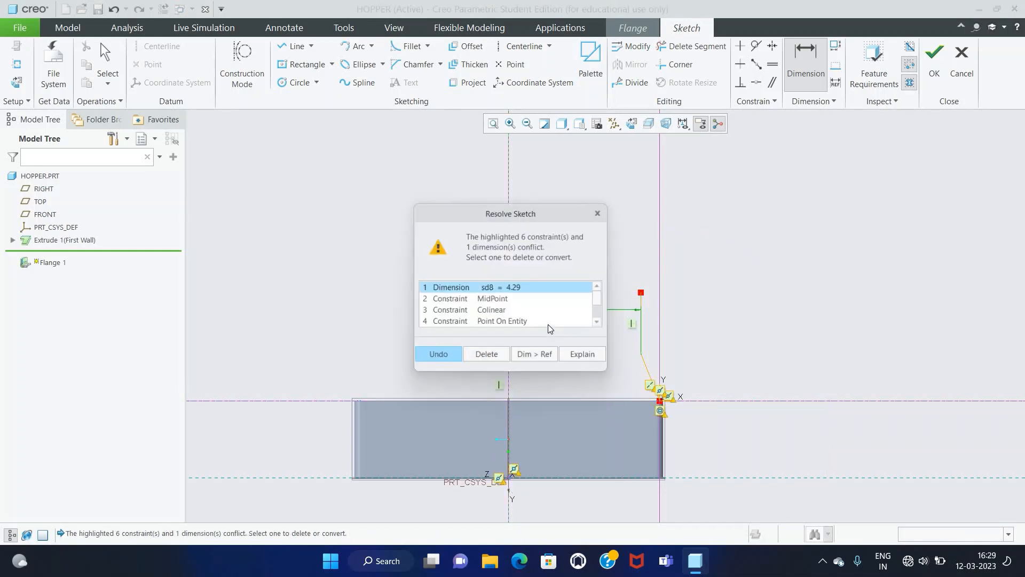
click(481, 353)
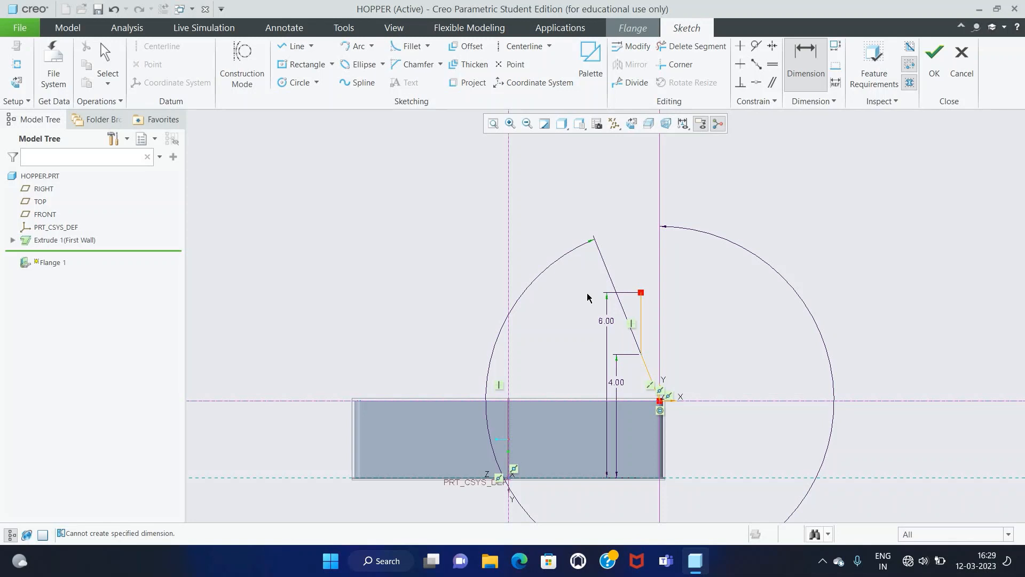
Step: Delete the 338° angle dimension from the flange profile
scroll(597, 308, down, 1)
scroll(597, 307, up, 4)
middle_click(592, 368)
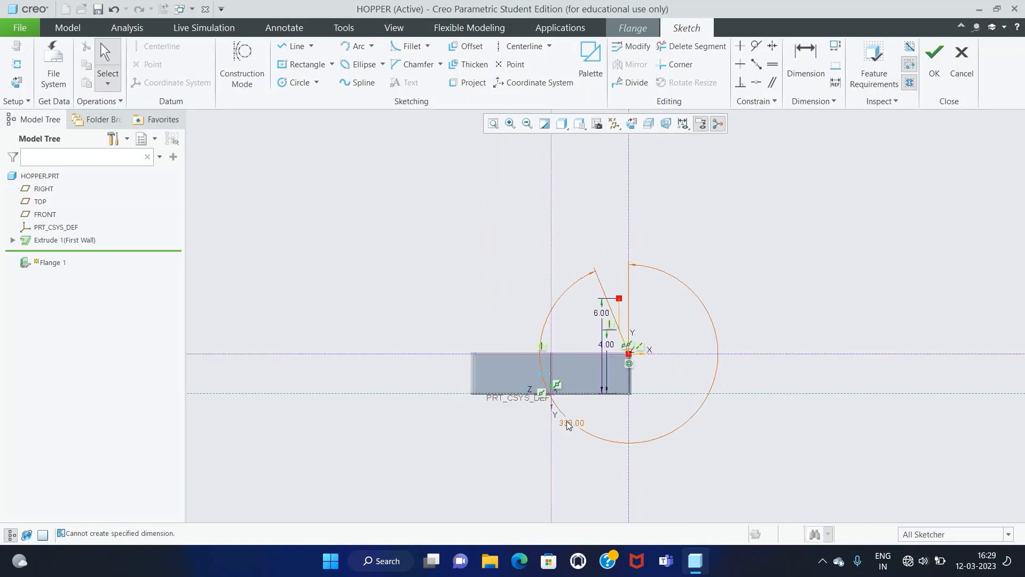
click(568, 425)
key(Delete)
Step: Dimension the profile's vertical line 4.5 from the centerline
scroll(560, 334, down, 2)
click(806, 59)
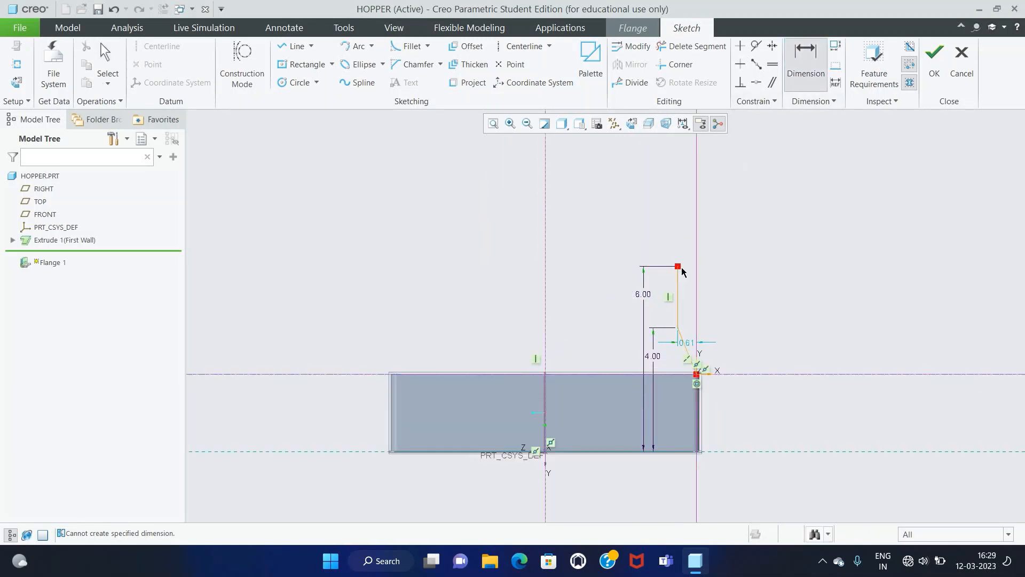
middle_click(556, 289)
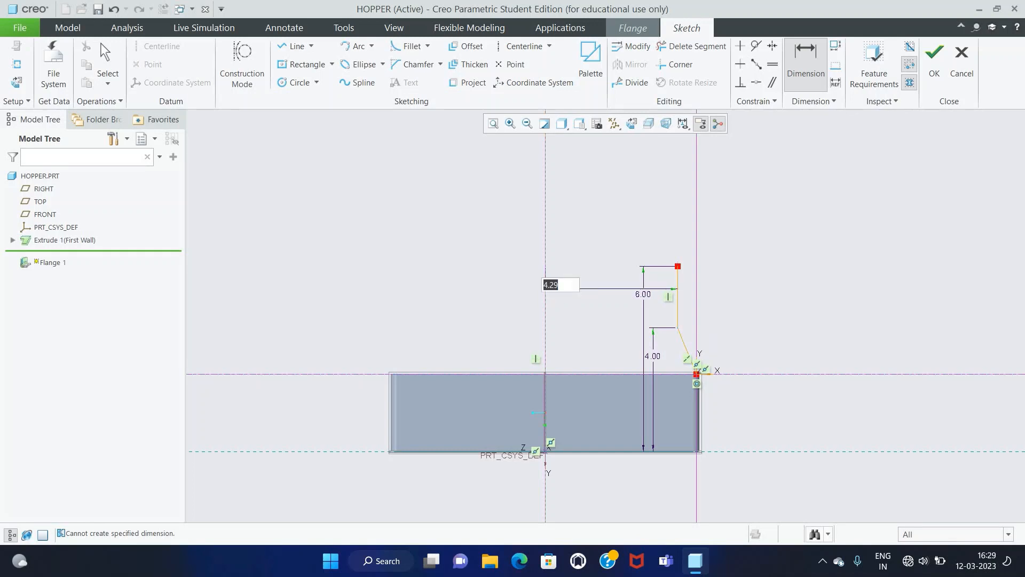
text(4.5)
key(Return)
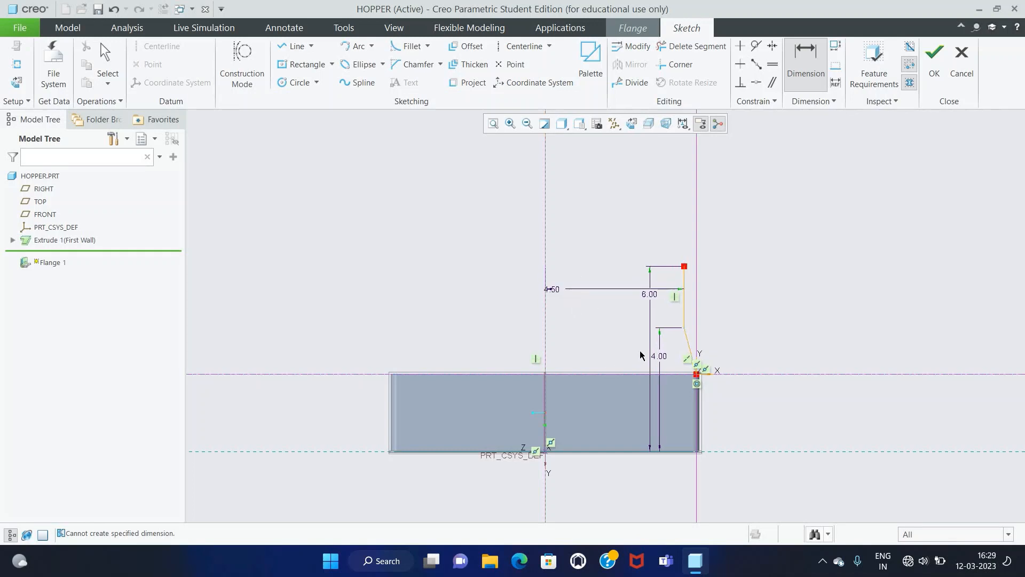
Step: Add a horizontal dimension from the profile's bend point to the vertical reference, deleting the conflicting Point On Entity constraint
scroll(703, 367, down, 2)
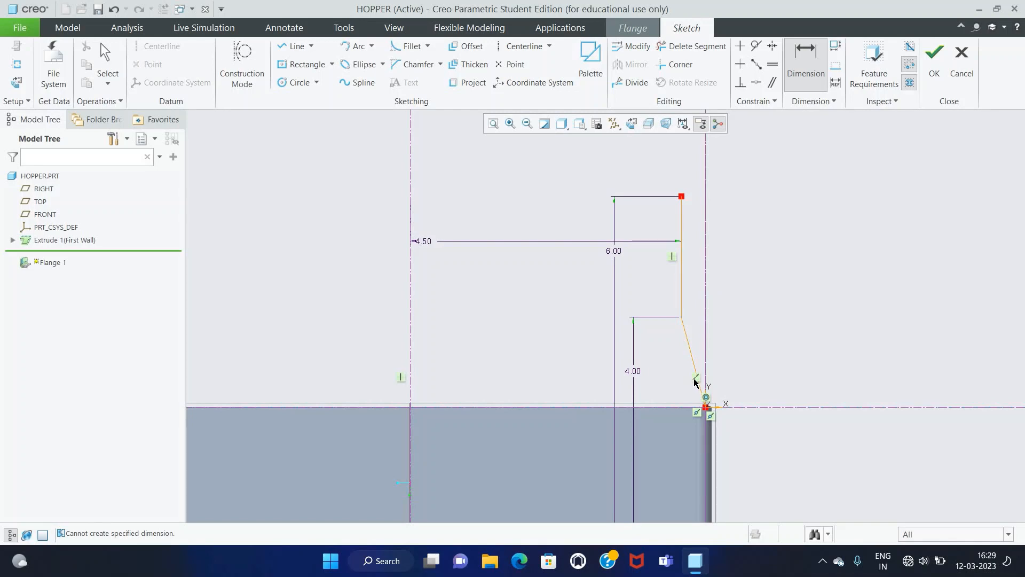
click(705, 319)
click(681, 317)
middle_click(688, 317)
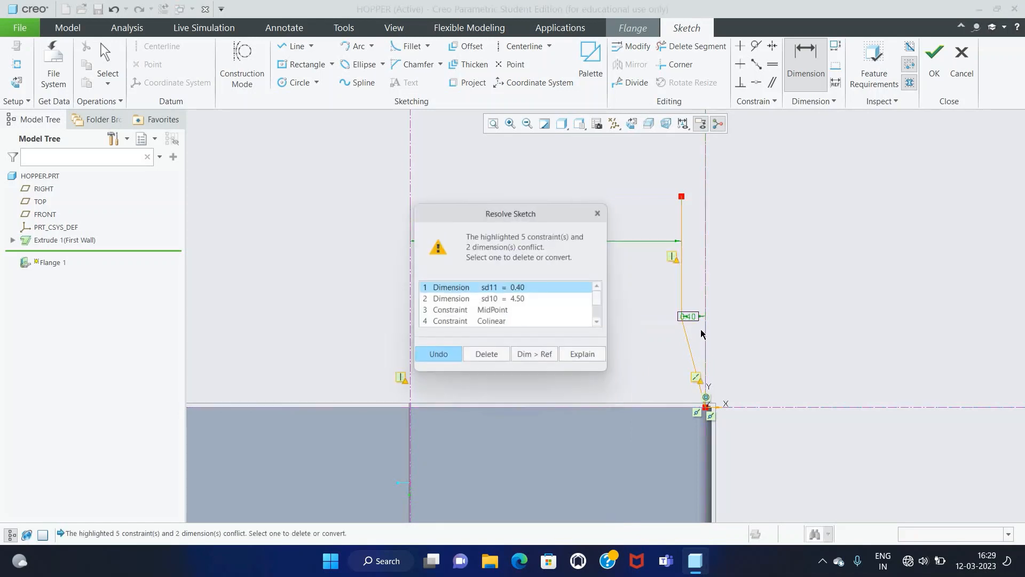
click(507, 357)
middle_click(704, 329)
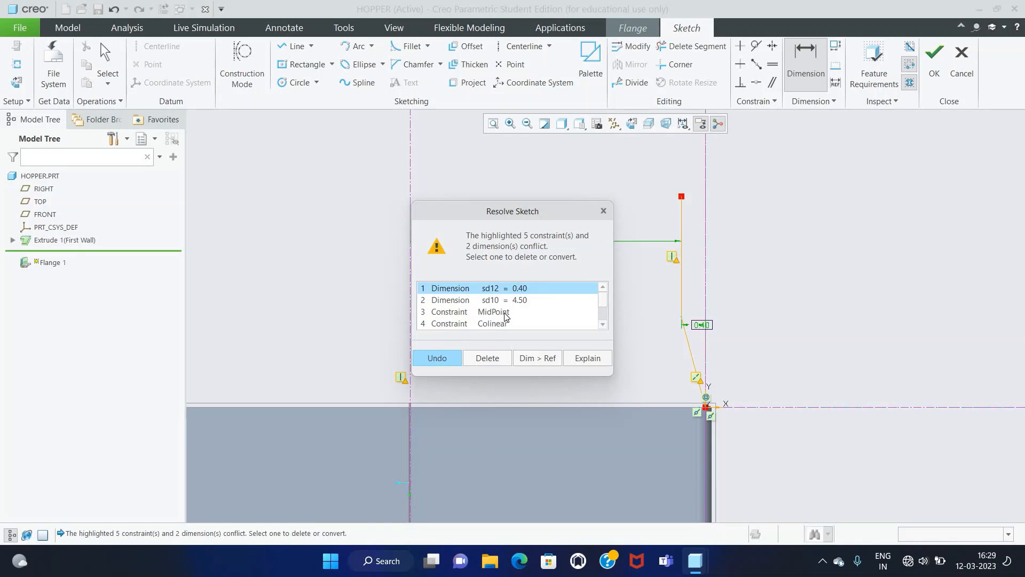
scroll(505, 316, down, 1)
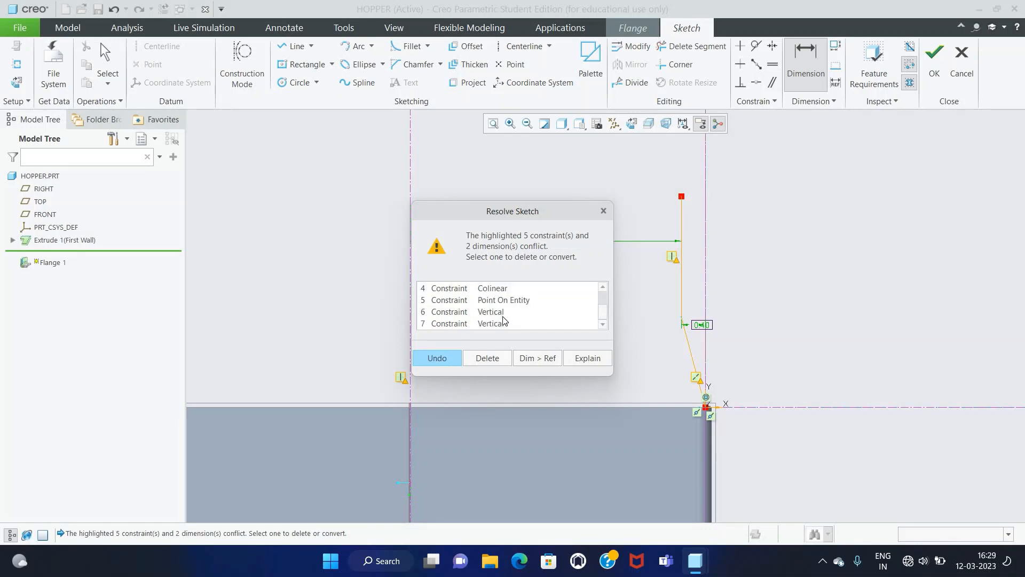
click(511, 300)
click(488, 358)
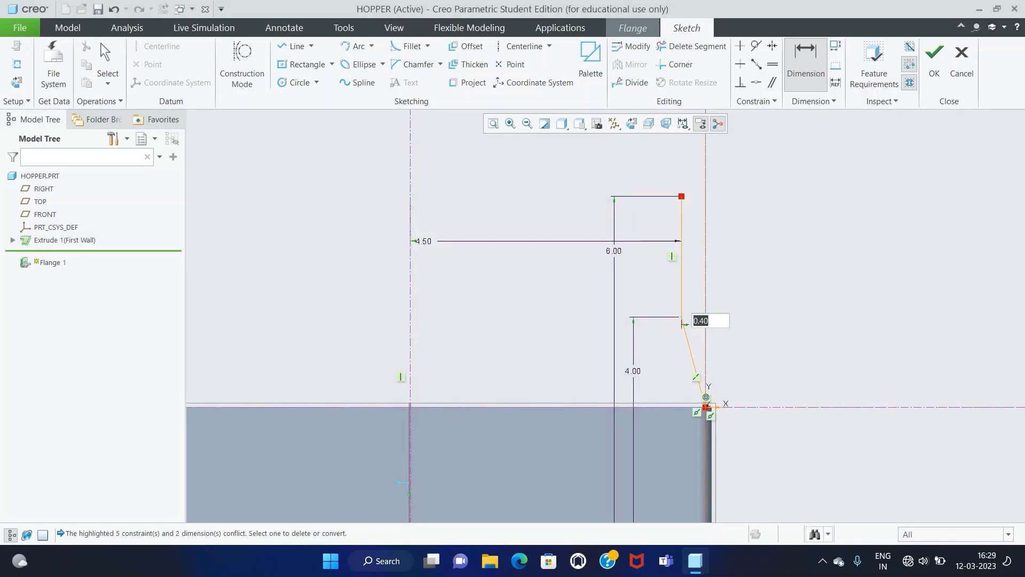
Step: Set the bend point's horizontal offset from the vertical reference to 1.5 and finish the flange sketch
text(1.5)
key(Return)
scroll(521, 418, up, 3)
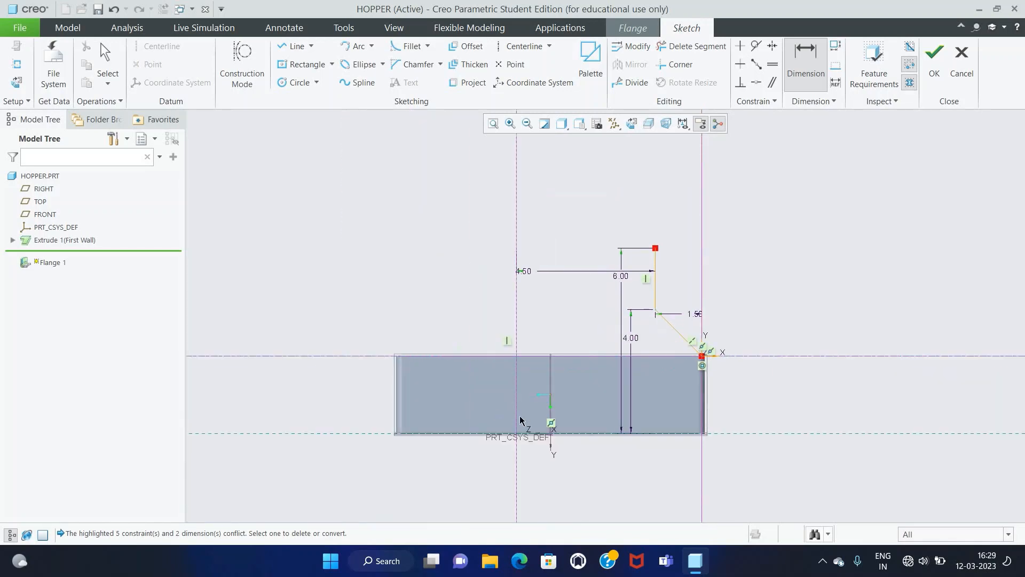
scroll(520, 412, down, 1)
click(934, 60)
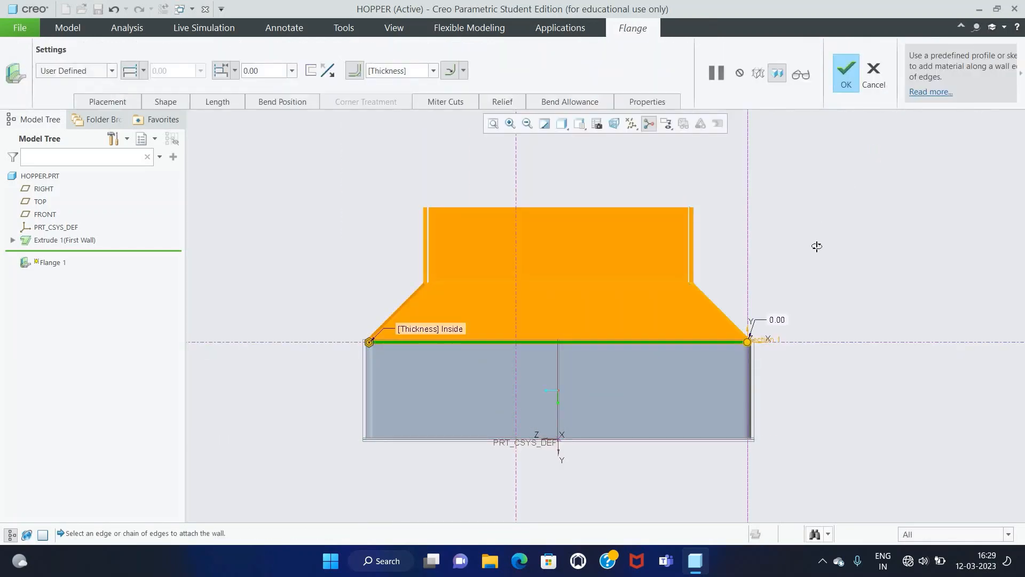
Step: Try a miter cut width and gap of 0 on the tapered flange
middle_drag(817, 245, 810, 386)
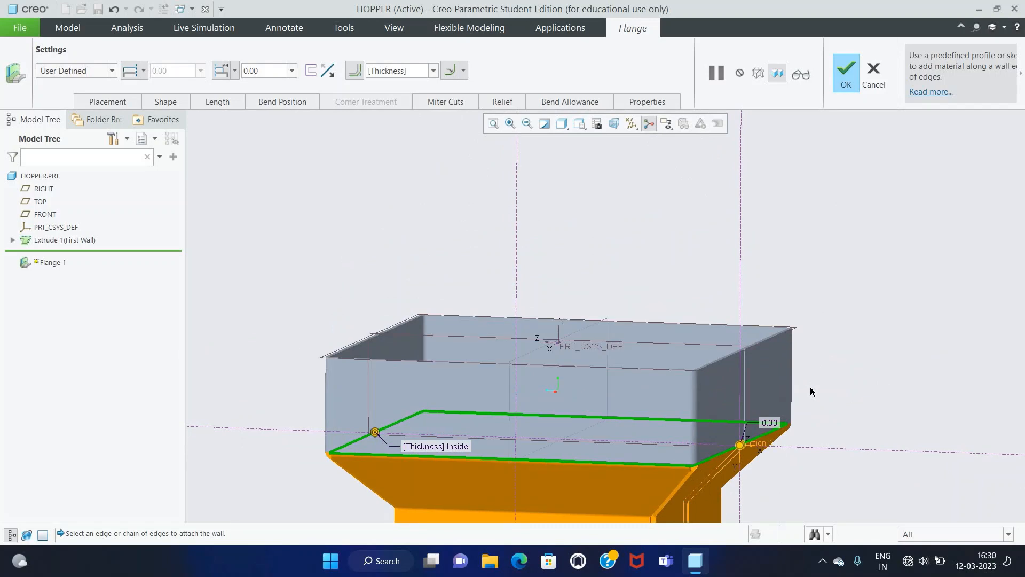
scroll(806, 374, up, 2)
middle_drag(790, 435, 743, 400)
scroll(691, 443, down, 3)
click(444, 103)
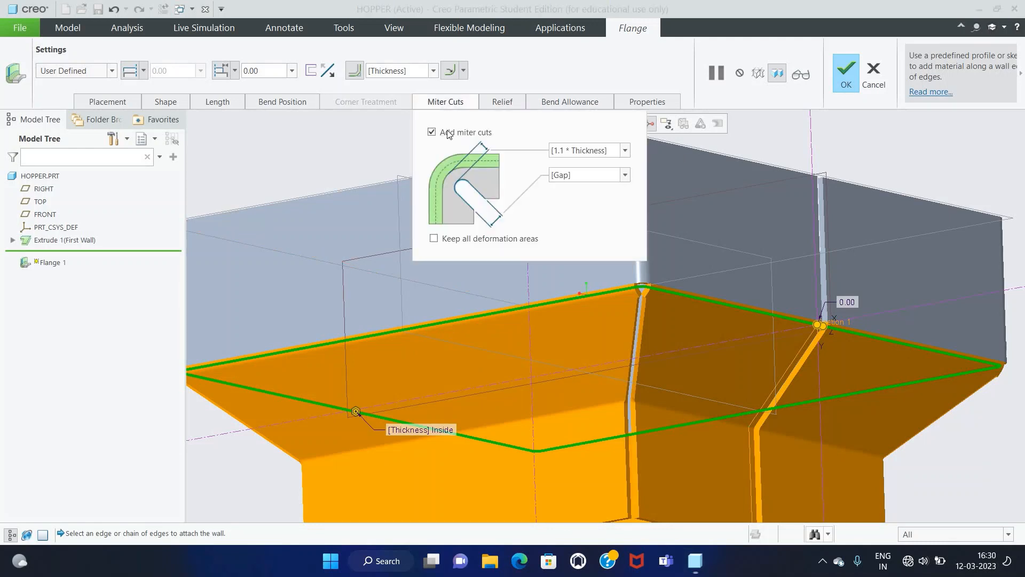
click(588, 156)
text(0)
key(Return)
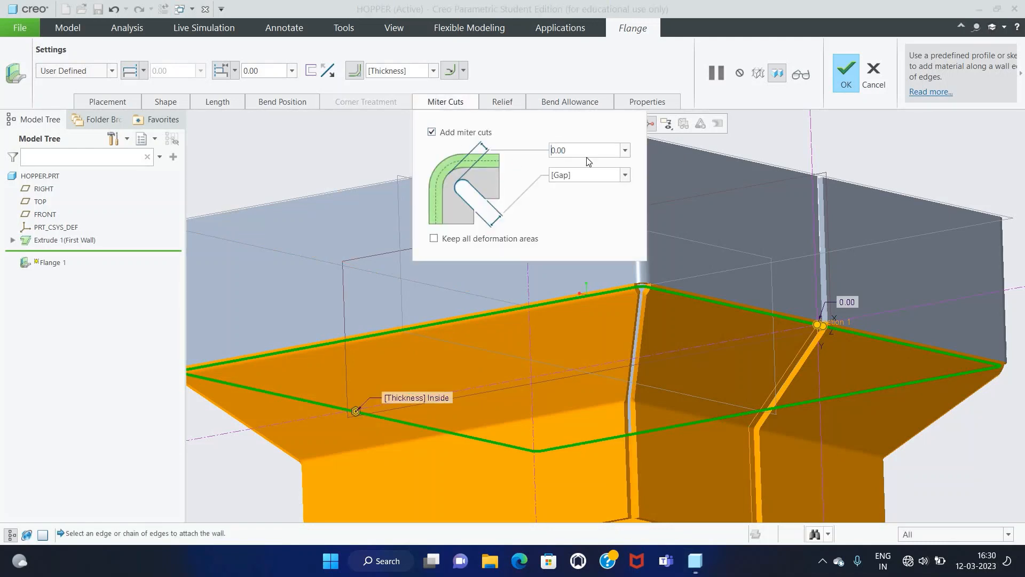
click(587, 171)
text(0)
key(Return)
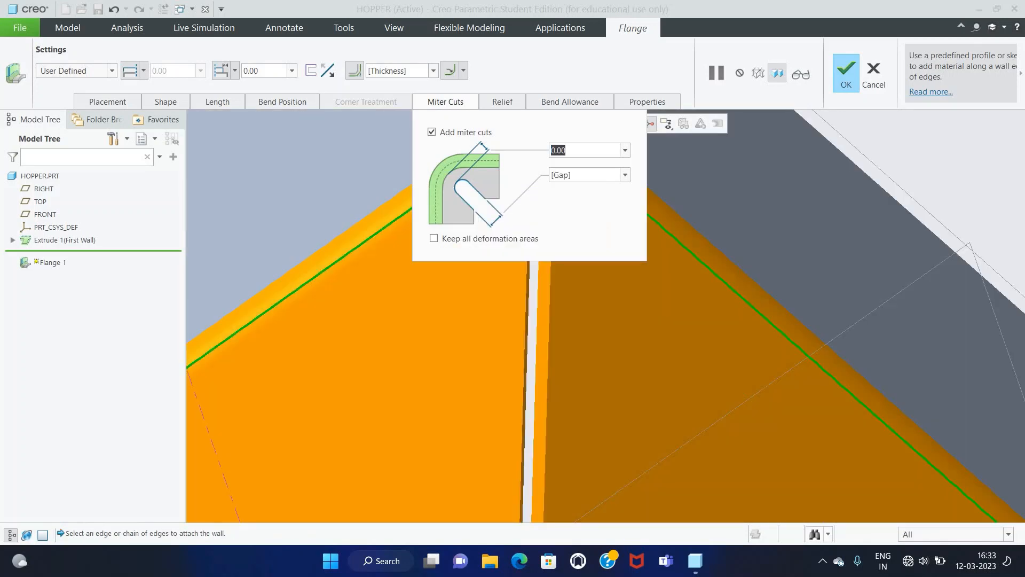
Step: Set the flange's miter cut width to 1 and inspect the corner joint
text(1)
key(Return)
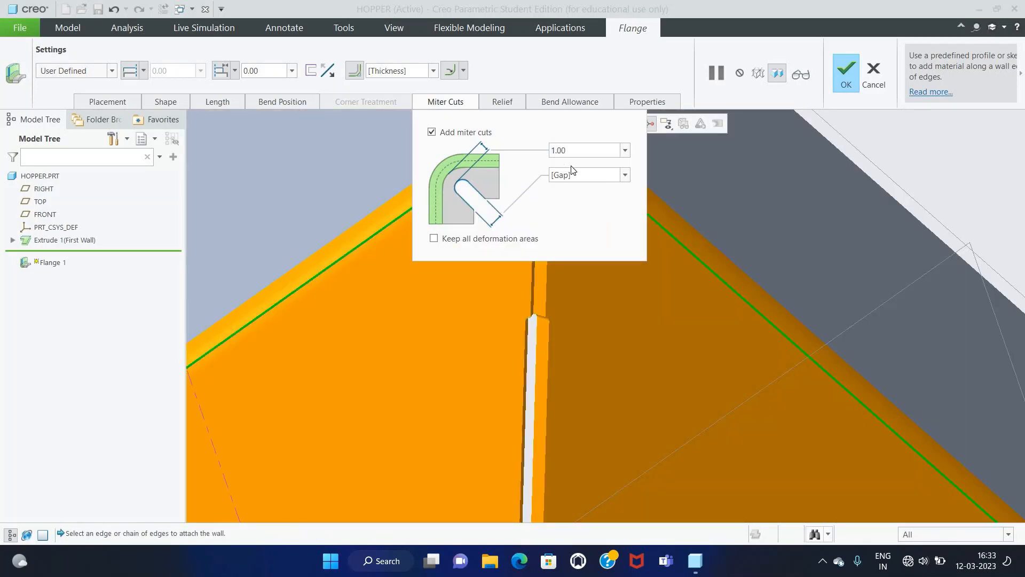
scroll(555, 295, down, 5)
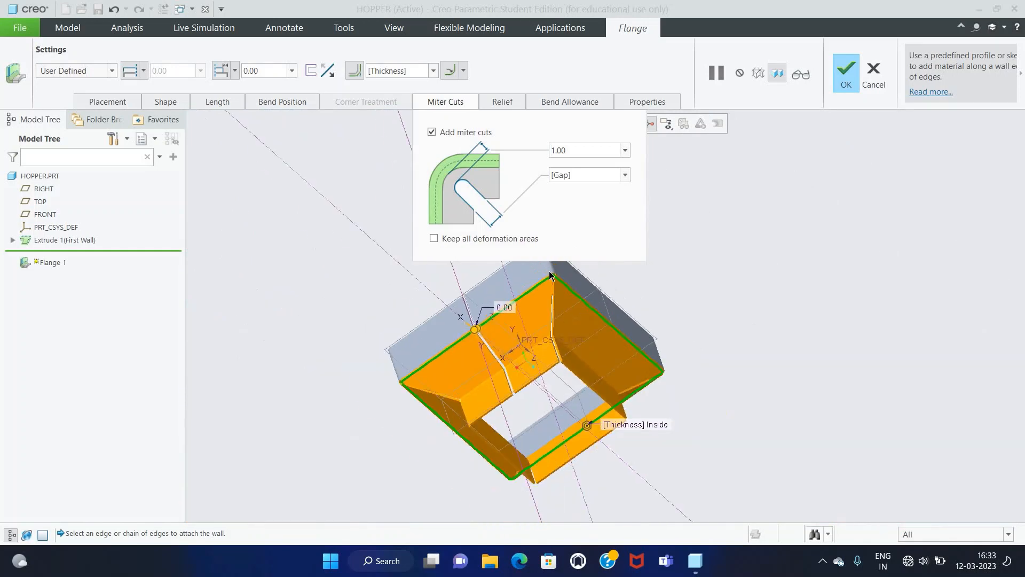
scroll(561, 296, up, 6)
scroll(579, 322, down, 3)
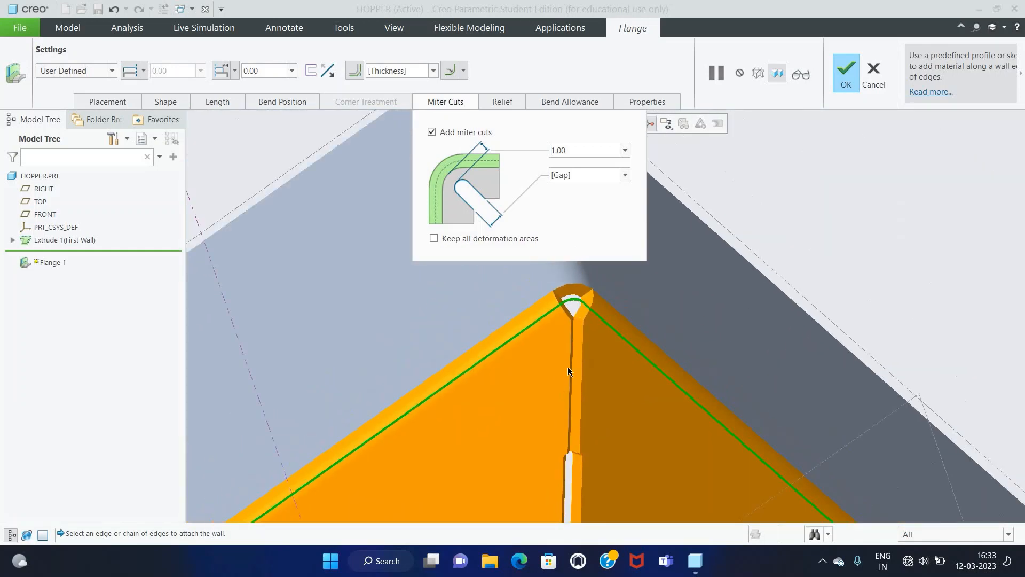
Step: Set the flange's miter cut width to 5, inspect the corner joints and complete the flange
double_click(591, 153)
text(5)
key(Return)
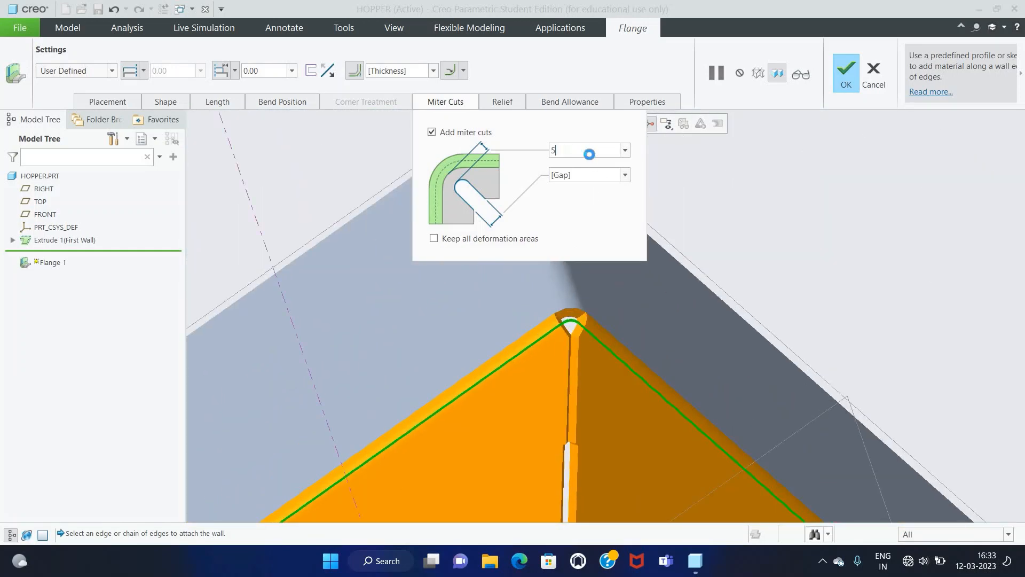
scroll(628, 335, down, 5)
scroll(622, 462, up, 3)
scroll(625, 389, up, 4)
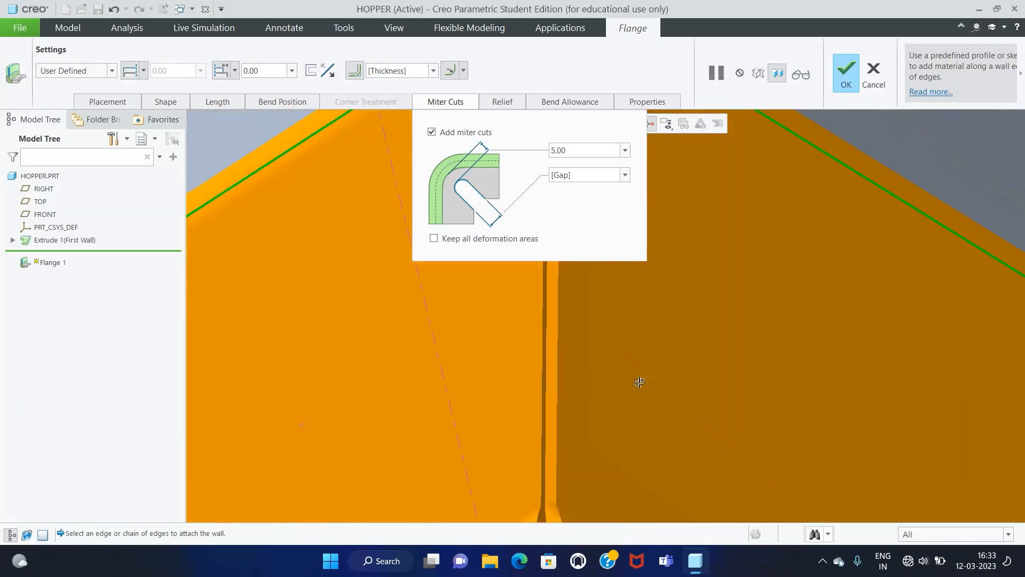
scroll(641, 382, down, 6)
scroll(508, 483, up, 2)
scroll(508, 483, down, 3)
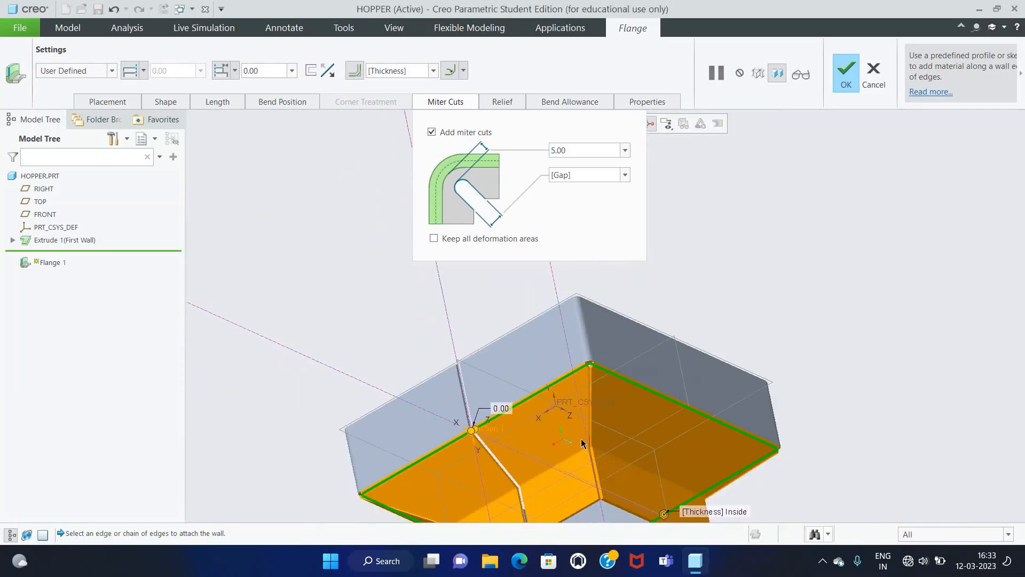
middle_drag(523, 459, 666, 313)
scroll(587, 395, down, 5)
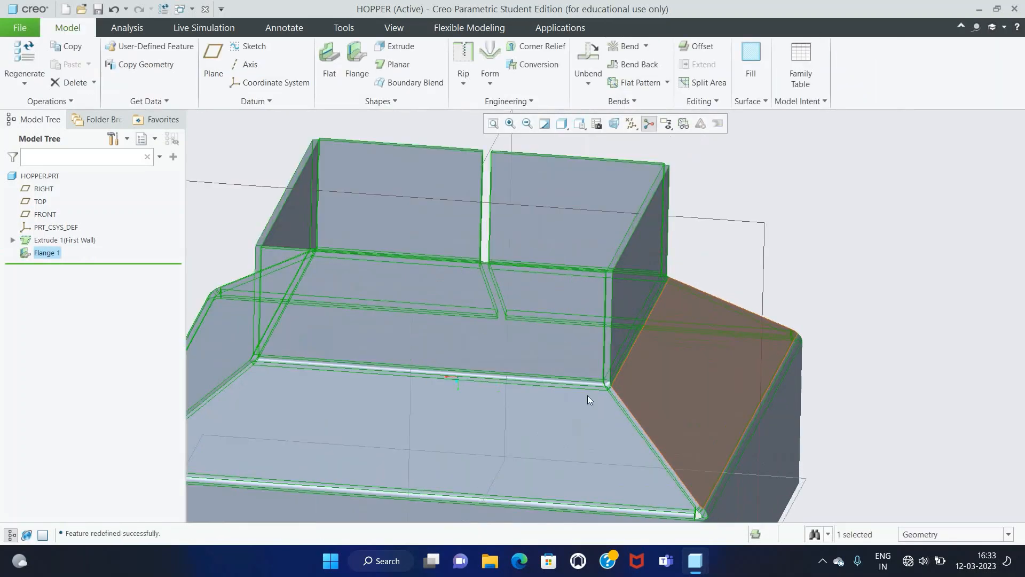
Step: Start a new flange with the Joggle profile on the upper wall's vertical edge at the open slit
scroll(575, 366, up, 7)
middle_drag(730, 303, 766, 279)
scroll(595, 177, up, 2)
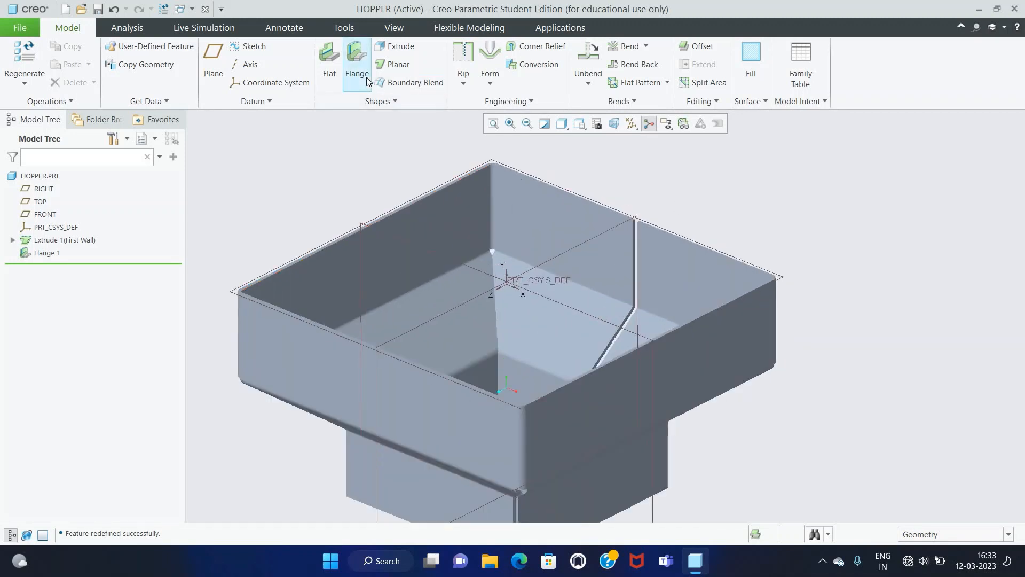
click(357, 62)
scroll(641, 218, up, 3)
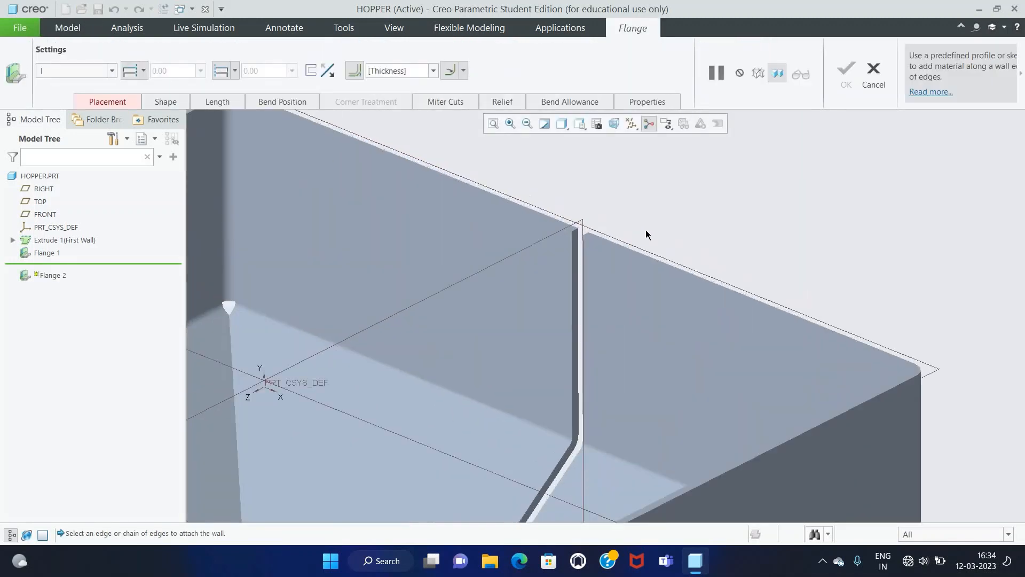
click(578, 262)
click(113, 73)
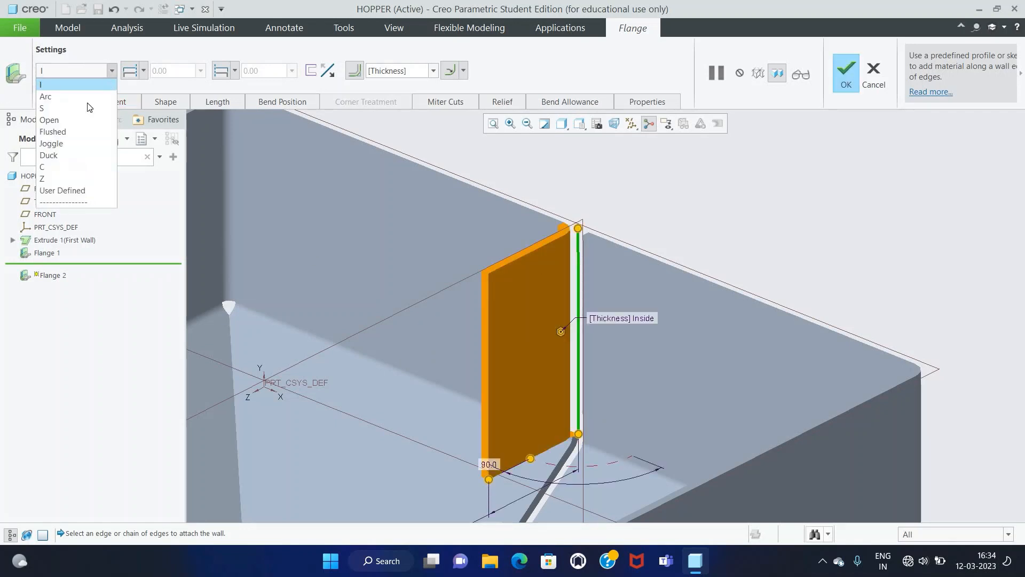
click(54, 141)
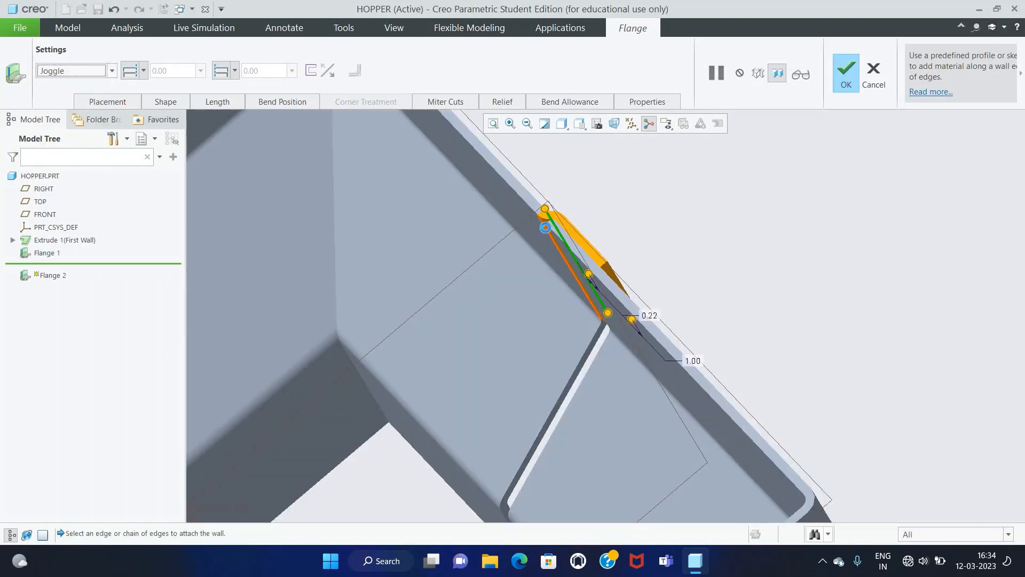
Step: Extend the Joggle flange along the full edge chain of the slit down the hopper and complete it
middle_drag(639, 216, 650, 195)
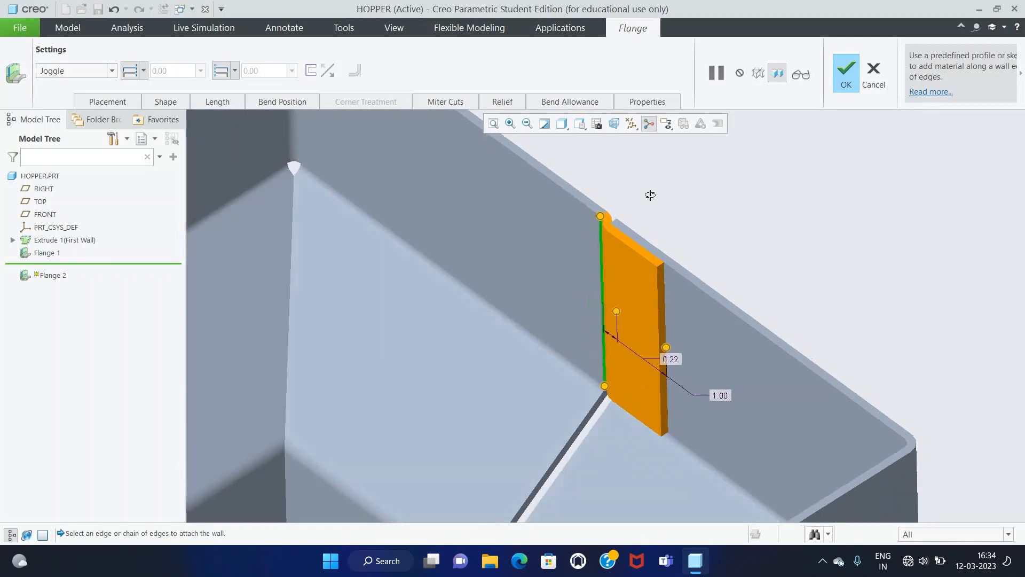
shift+click(567, 447)
scroll(584, 411, up, 2)
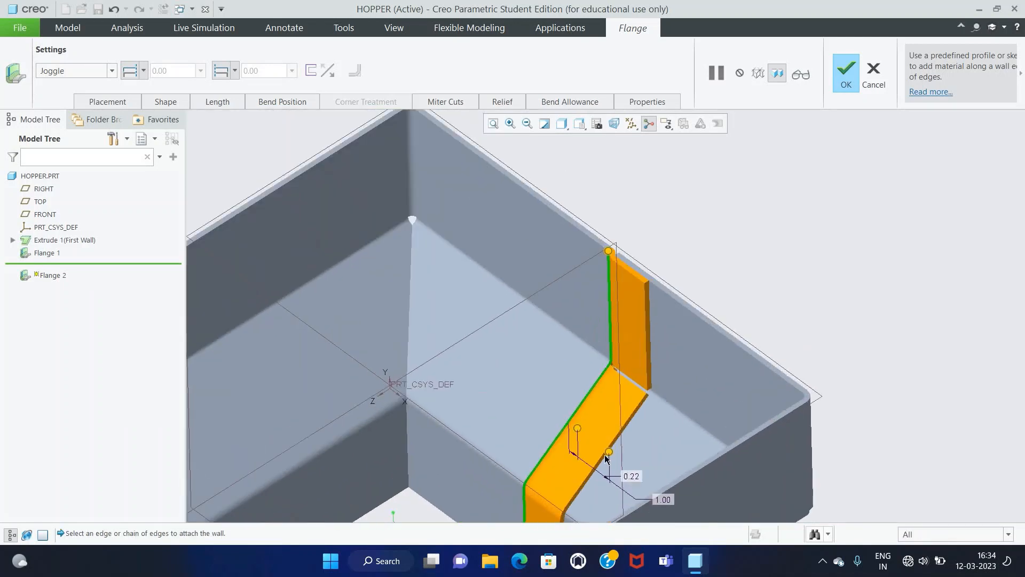
scroll(599, 449, down, 2)
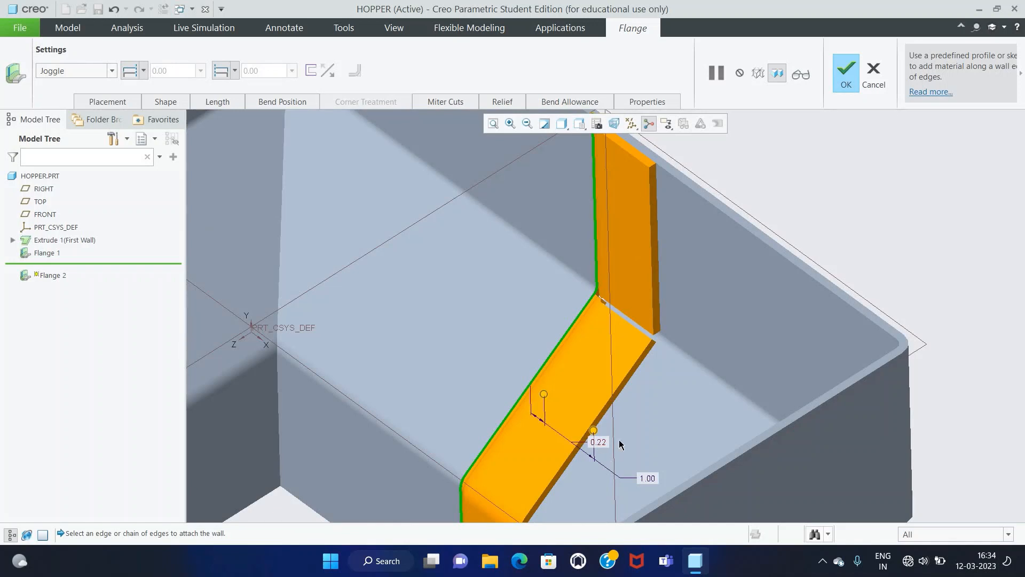
mouse_move(619, 440)
middle_down()
mouse_move(636, 422)
mouse_move(620, 421)
middle_up()
scroll(616, 394, down, 3)
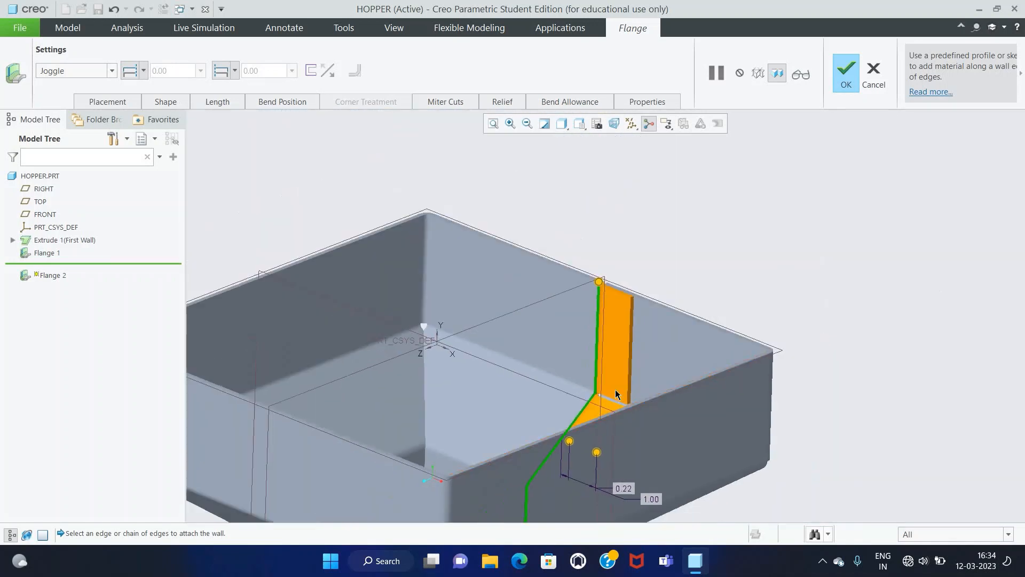
click(847, 72)
key(ctrl+d)
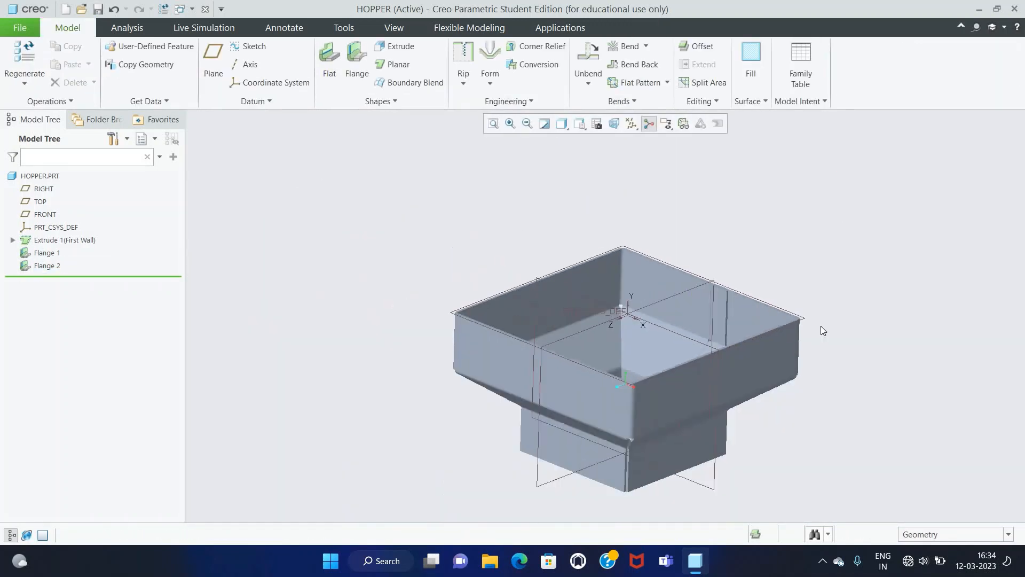
Step: Start a new flange with the C profile on one top rim edge of the hopper
click(356, 64)
scroll(594, 314, up, 4)
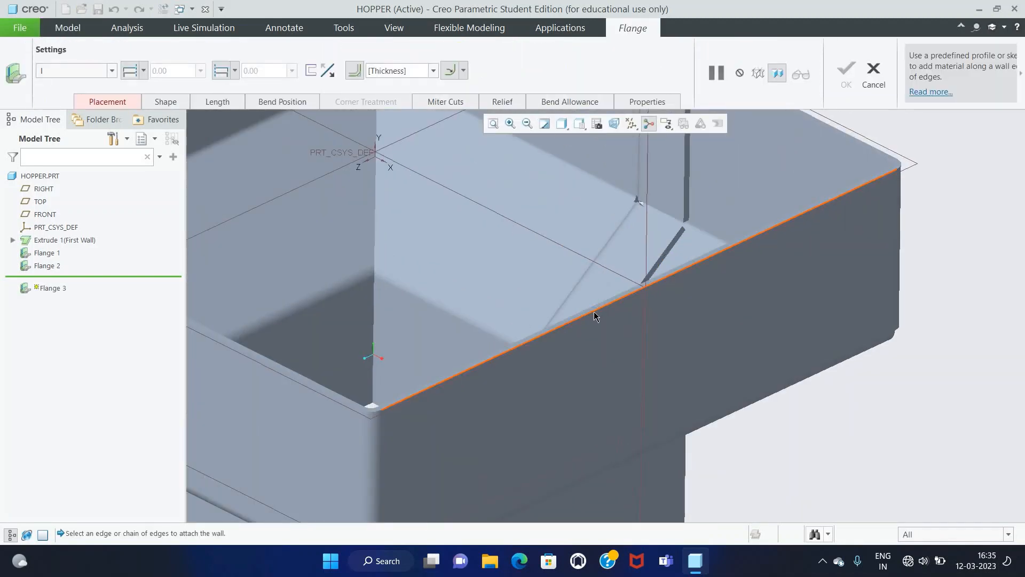
click(593, 312)
click(99, 70)
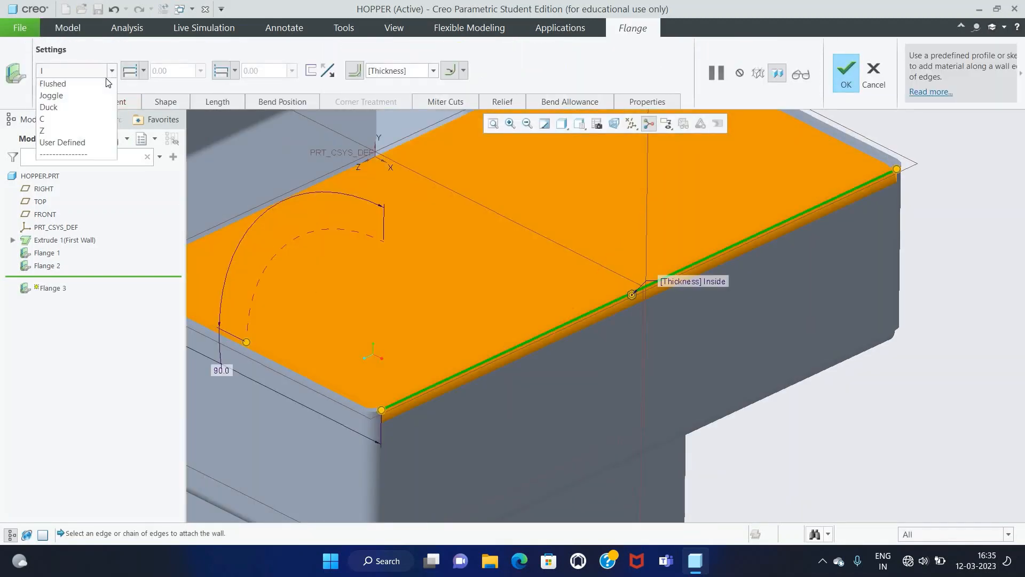
click(59, 171)
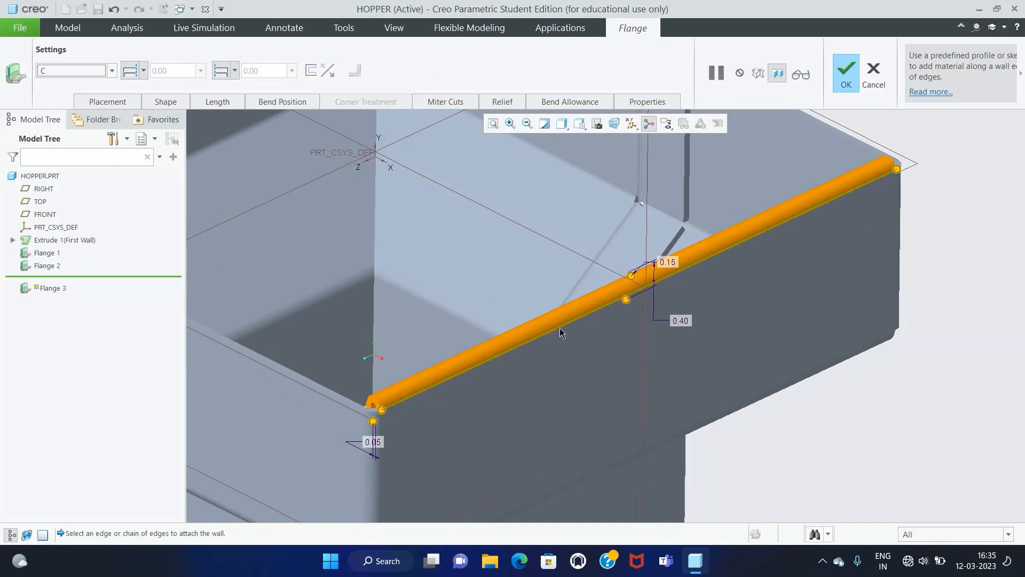
key(ctrl+d)
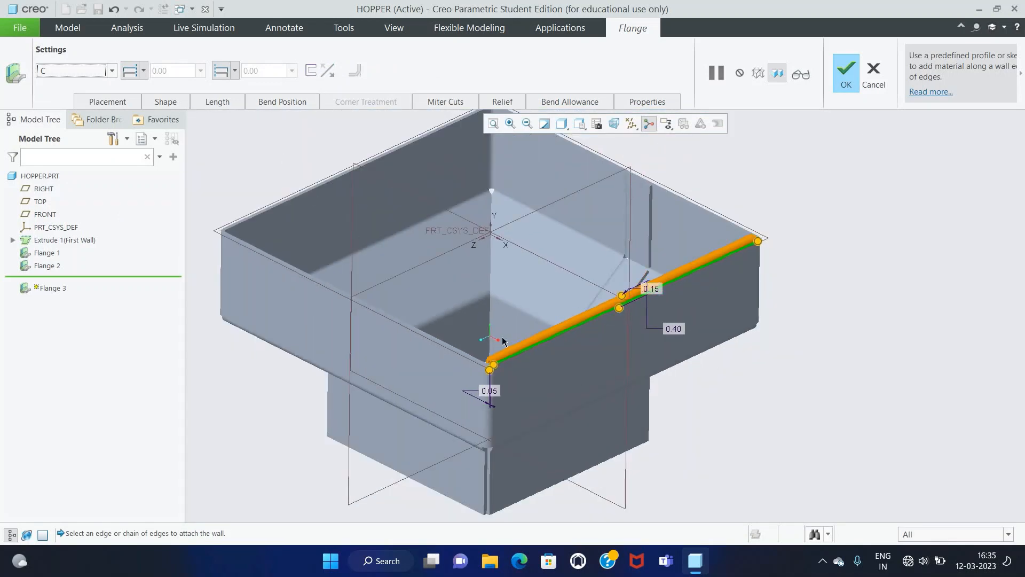
Step: Reattach the C flange to the inner rim edge and extend the selection to the chain around the rim
scroll(503, 340, up, 3)
click(500, 376)
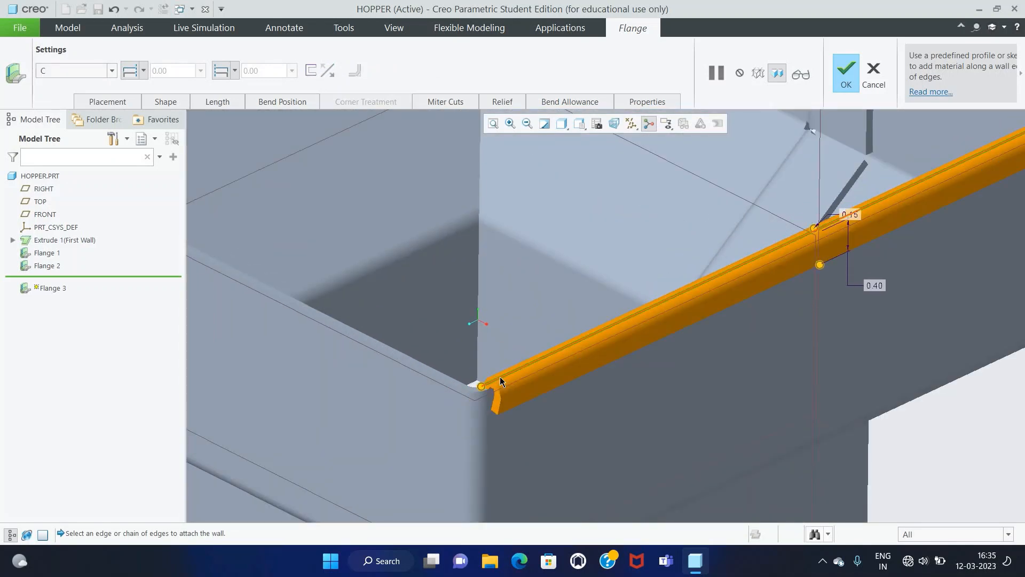
shift+click(445, 379)
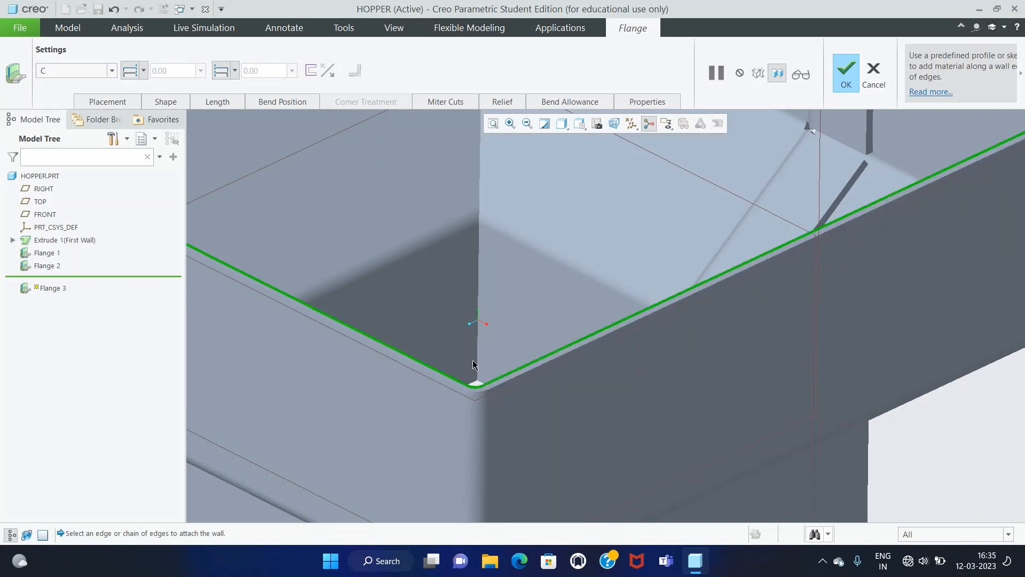
Step: Set the C profile's height to 0.5 in the section shape and complete the rim flange
scroll(473, 365, down, 5)
middle_drag(714, 201, 544, 170)
scroll(508, 167, up, 5)
scroll(511, 170, down, 5)
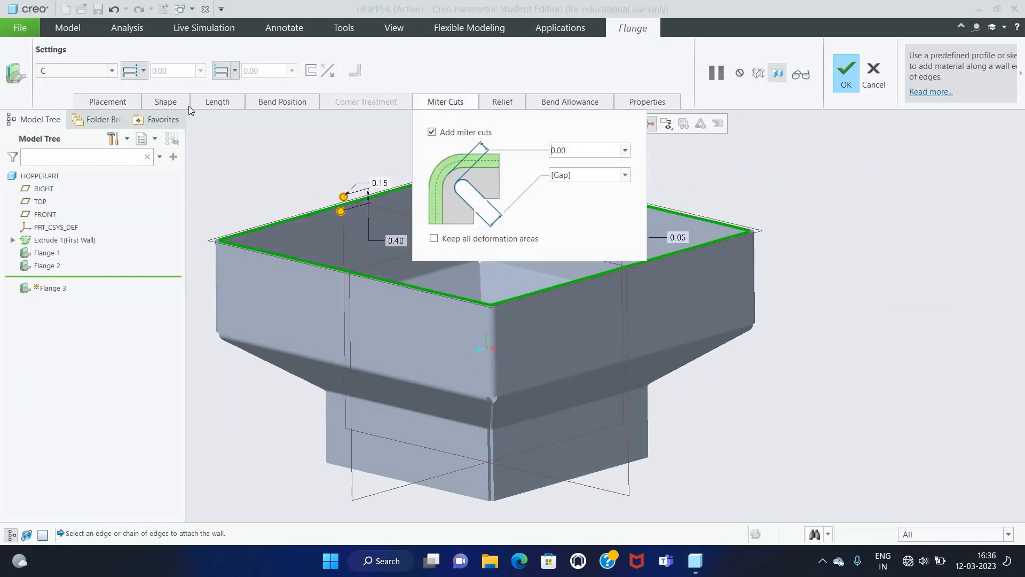
click(186, 104)
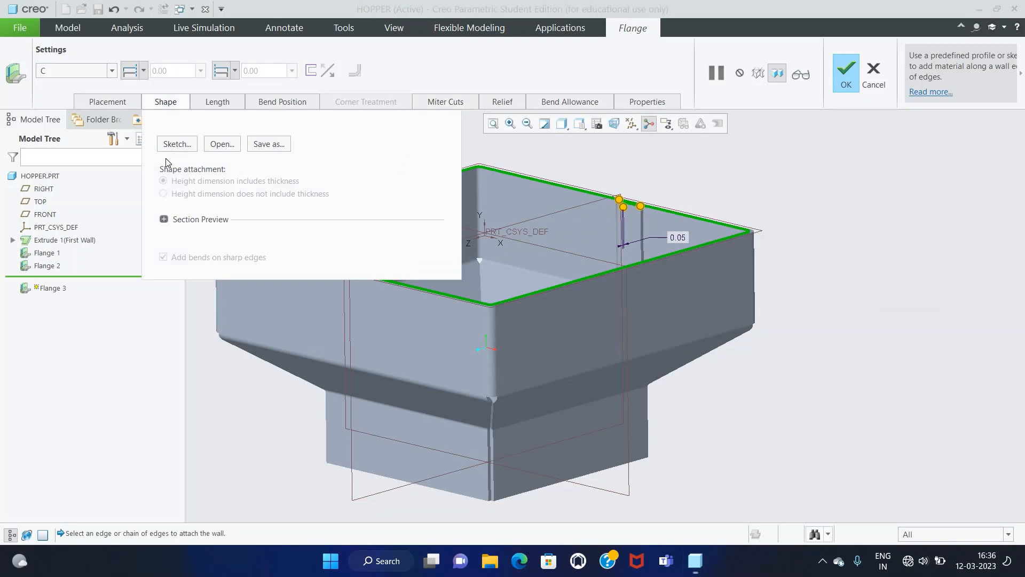
click(164, 220)
double_click(211, 356)
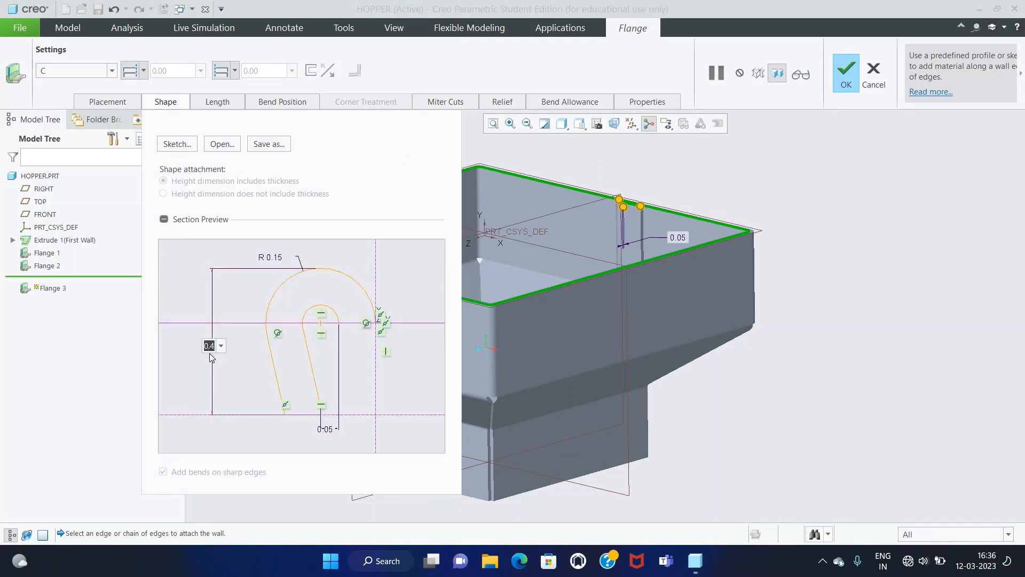
text(0.5)
key(Return)
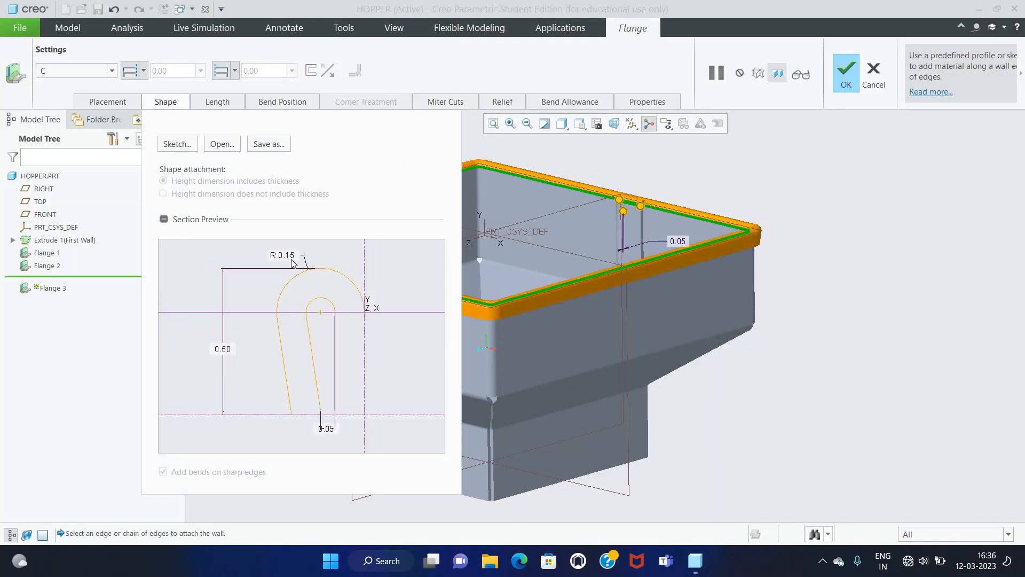
scroll(651, 313, down, 3)
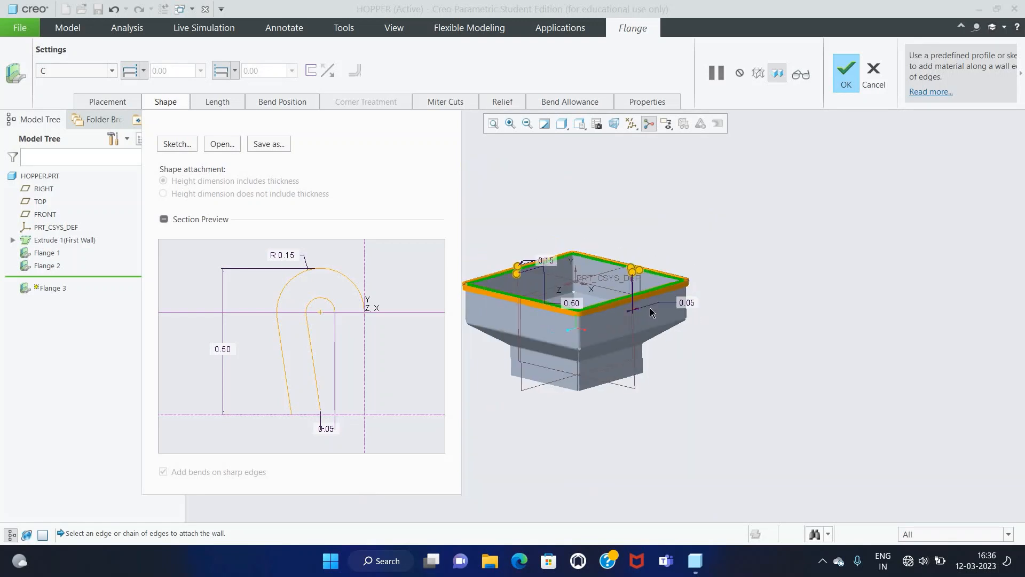
click(570, 334)
click(876, 275)
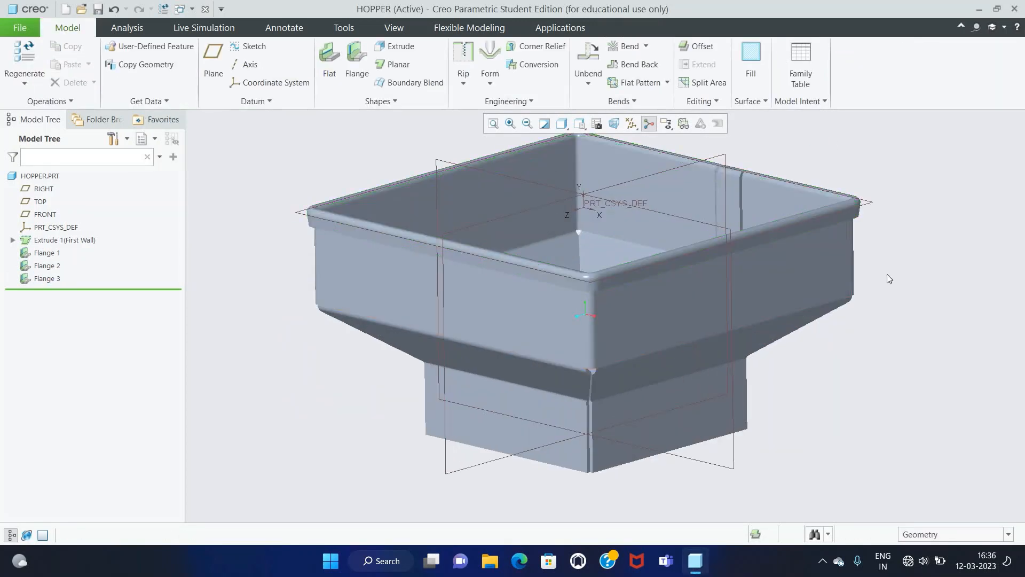
Step: Display the hopper as Shading With Edges and hide all datum features, including the planes and coordinate system
middle_drag(886, 274, 866, 295)
click(567, 129)
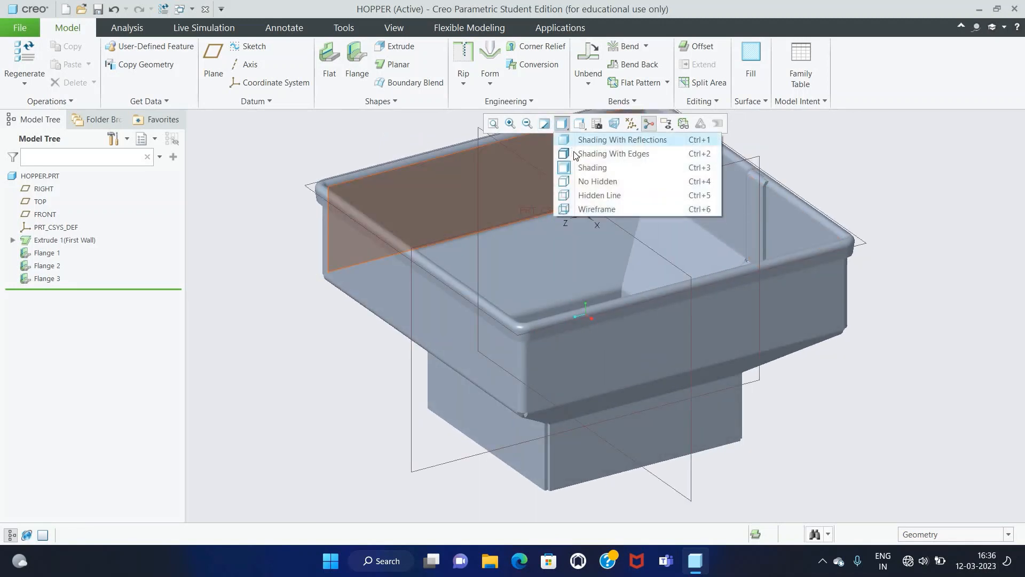
click(587, 153)
middle_drag(312, 367, 333, 363)
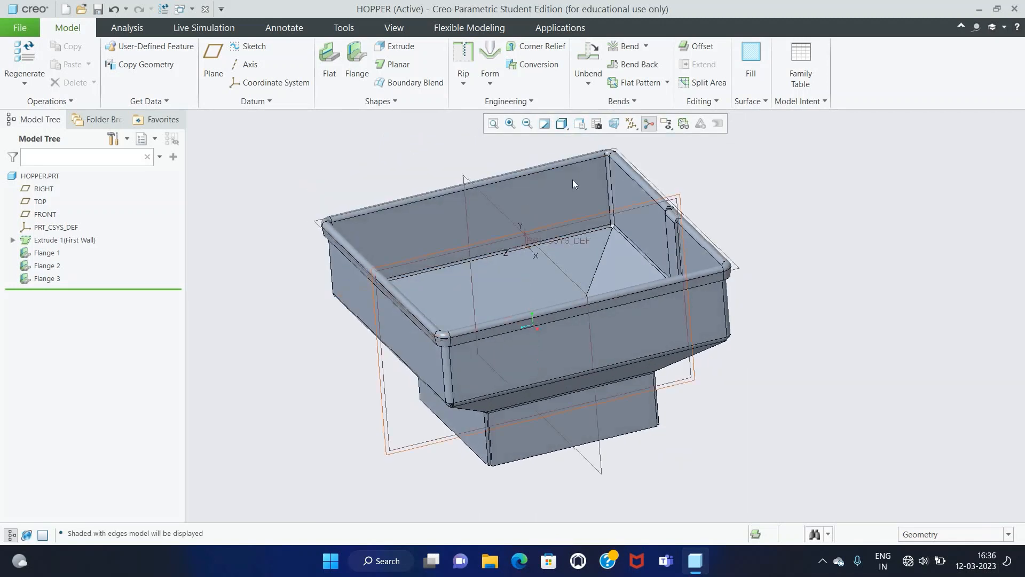
click(627, 125)
click(632, 139)
click(765, 184)
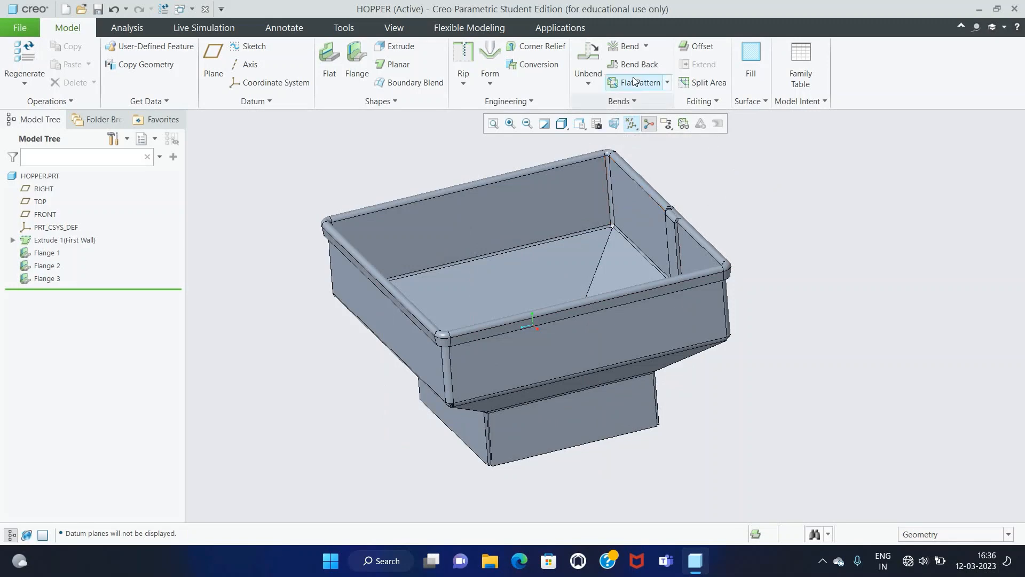
Step: Create a flat pattern of the whole hopper with the default fixed surface, previewing the unfolded shape before accepting it
click(634, 82)
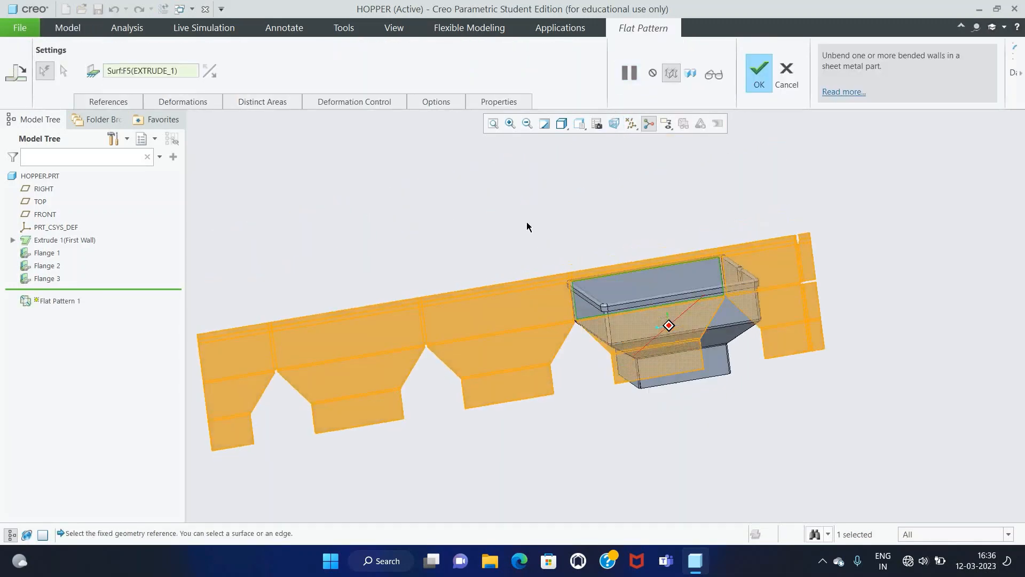
click(714, 75)
mouse_move(595, 225)
middle_down()
mouse_move(578, 212)
mouse_move(583, 234)
mouse_move(565, 227)
mouse_move(582, 238)
middle_up()
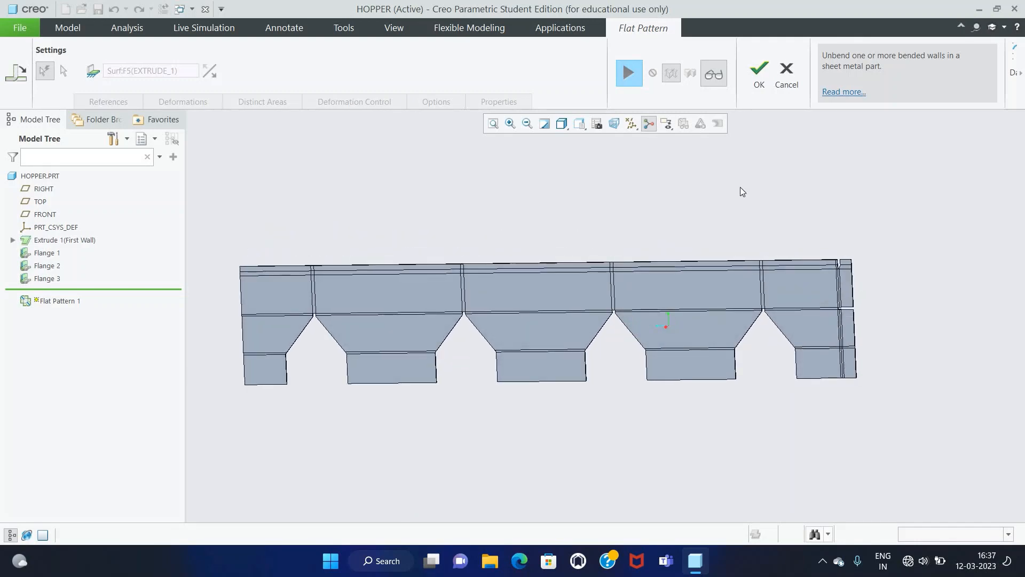
click(760, 75)
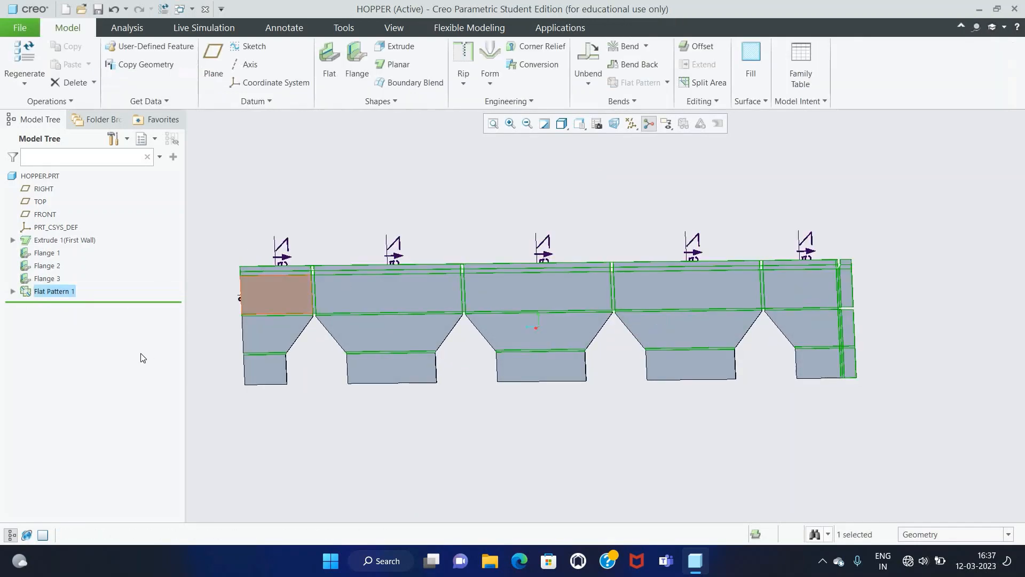
Step: Suppress the flat pattern feature to return the hopper to its folded form
middle_drag(506, 429, 492, 569)
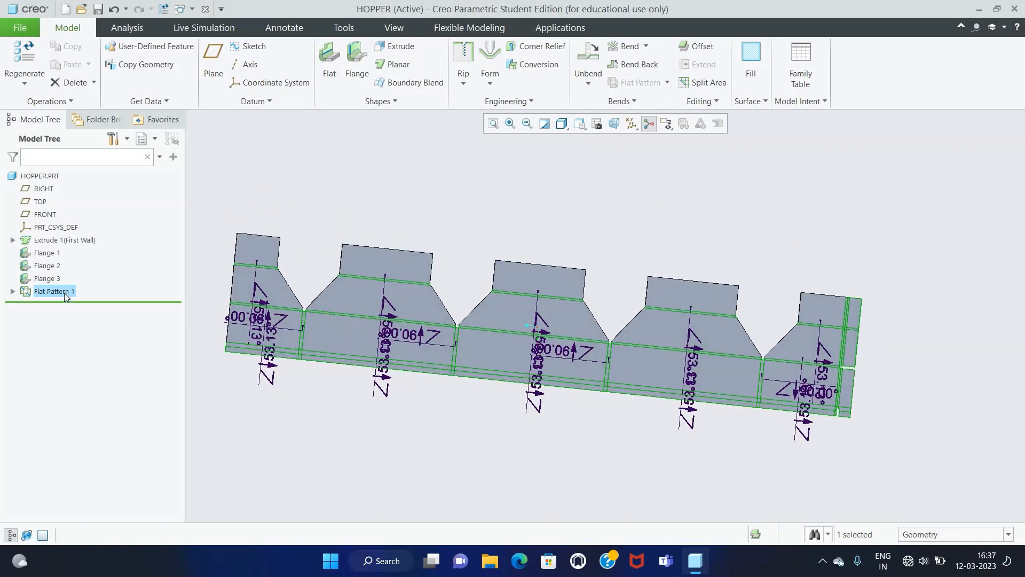
right_click(64, 293)
click(89, 273)
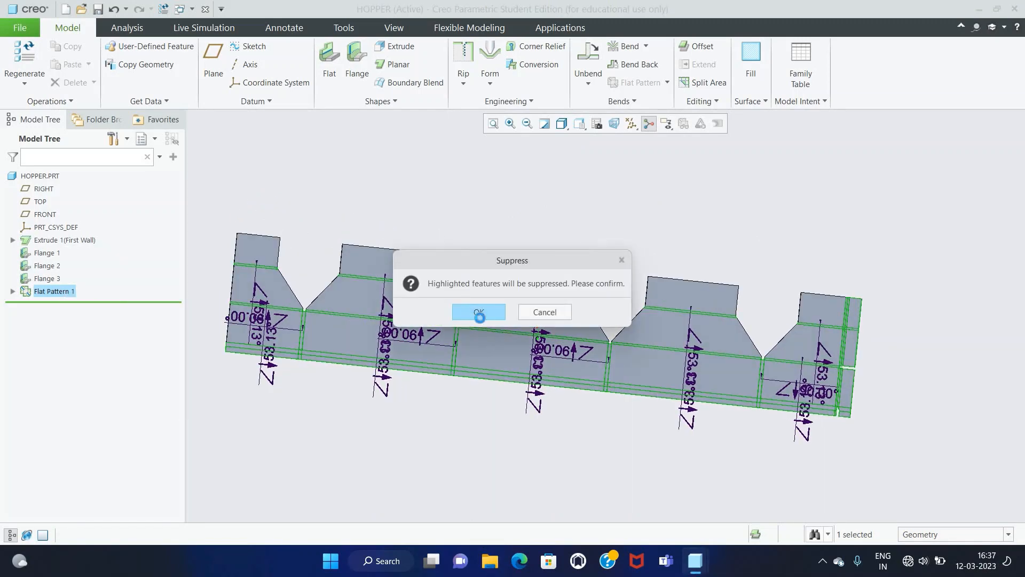
click(479, 313)
middle_drag(481, 428, 714, 421)
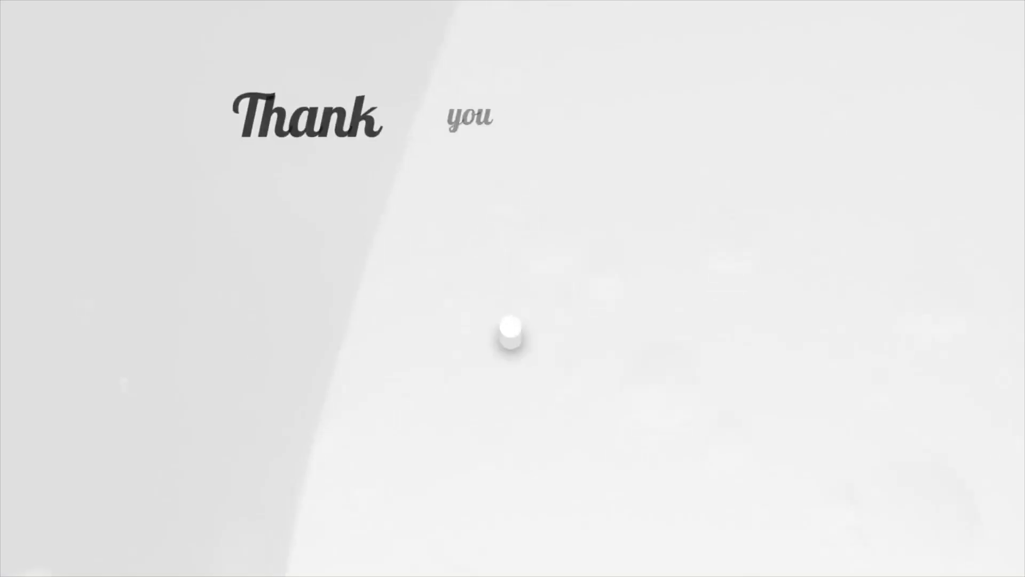